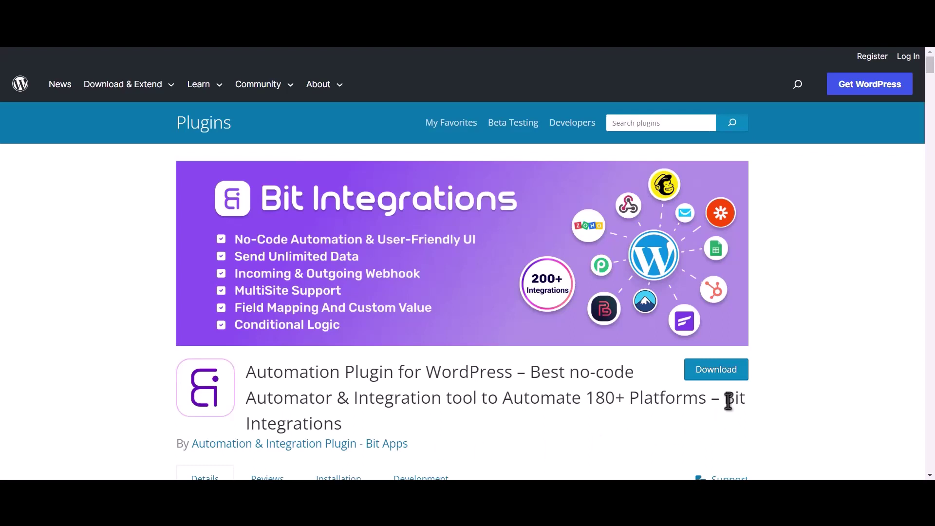
Step: Leave the Bit Integrations plugin listing and start a new integration to reach the trigger grid
left_click_drag(726, 398, 731, 414)
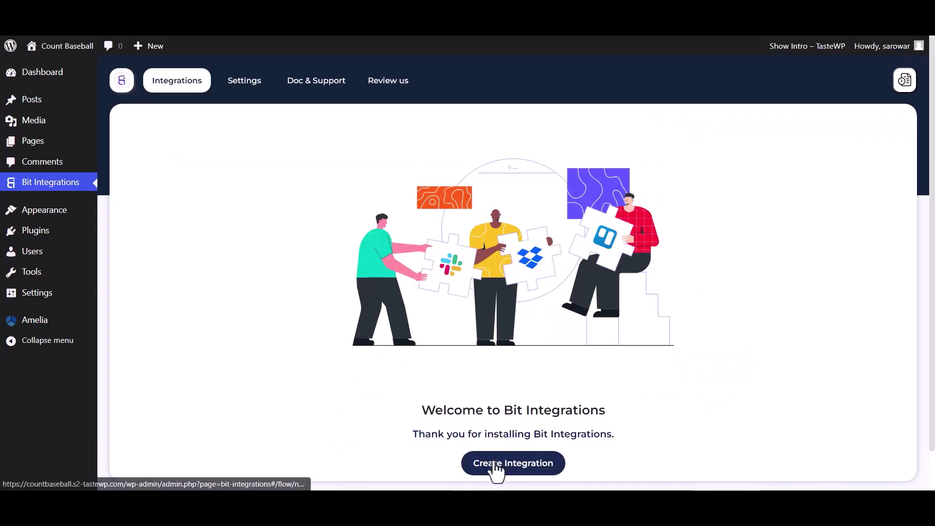
left_click(494, 466)
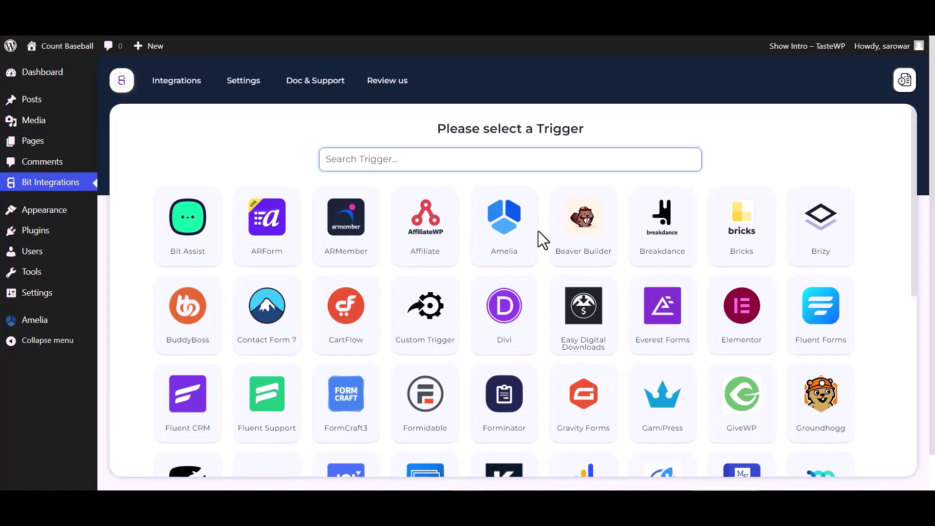
Step: Pick Amelia as the trigger, copy its webhook URL, start Fetch, then go to Amelia Settings
left_click(521, 246)
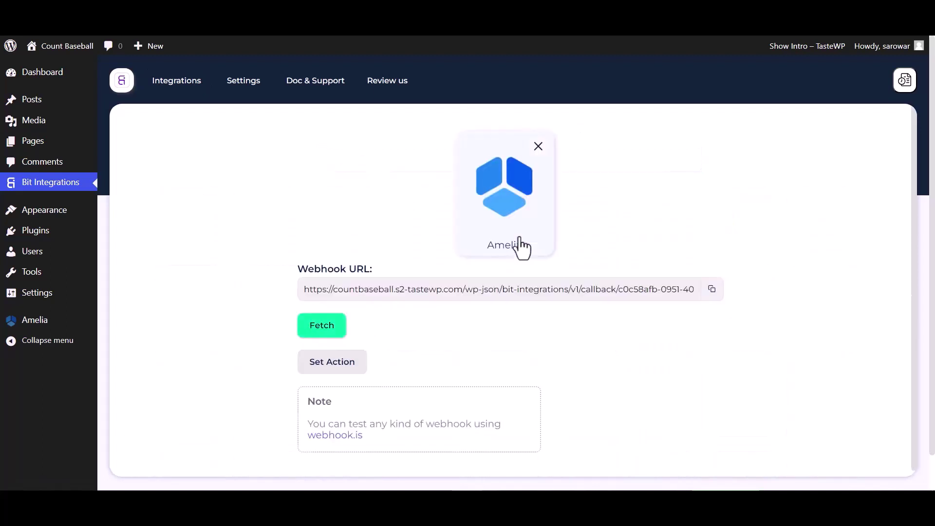
left_click(711, 289)
left_click(333, 335)
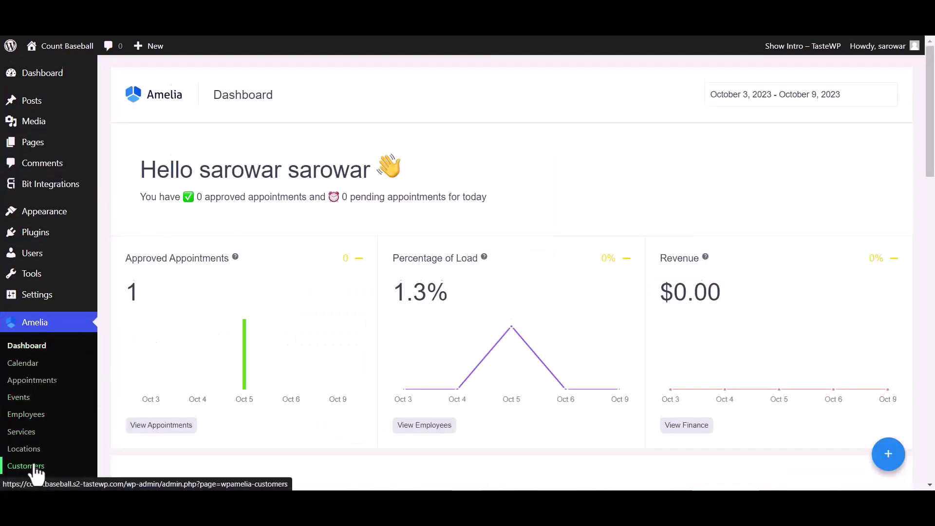
scroll(34, 467, "down", 1)
scroll(34, 467, "down", 5)
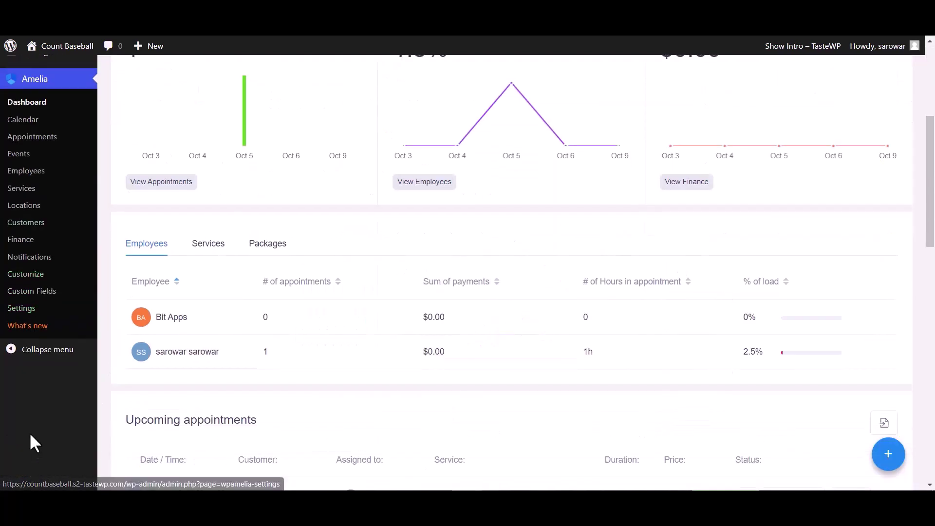
left_click(28, 310)
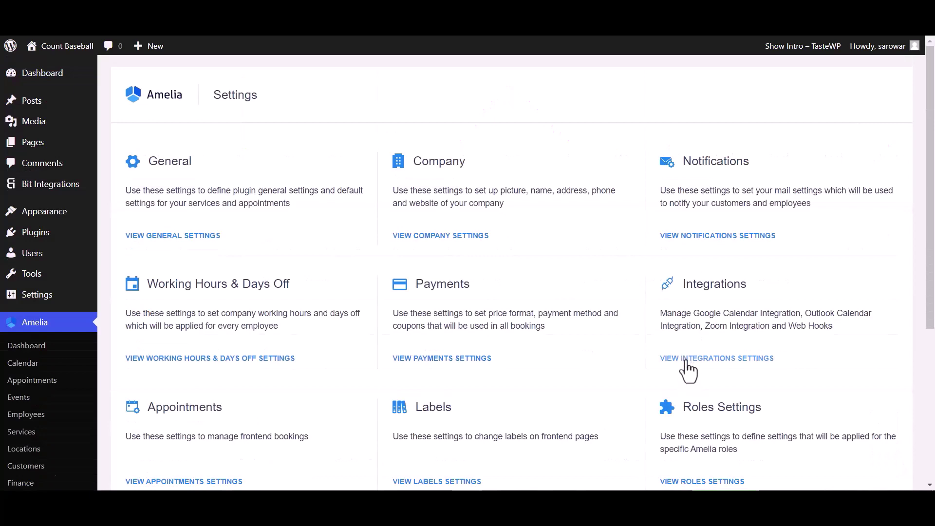
Step: Add a new Amelia web hook, enter its name and paste the copied Bit Integrations URL
left_click(701, 299)
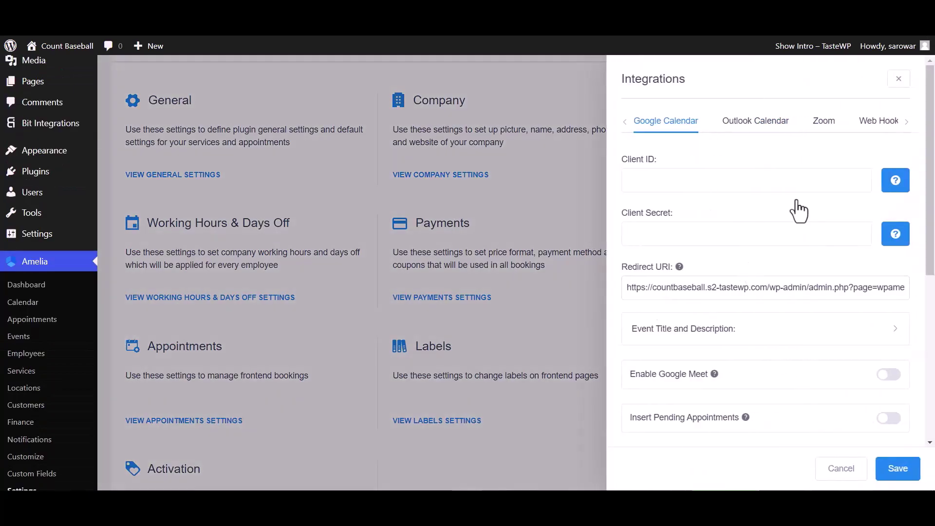
left_click(882, 135)
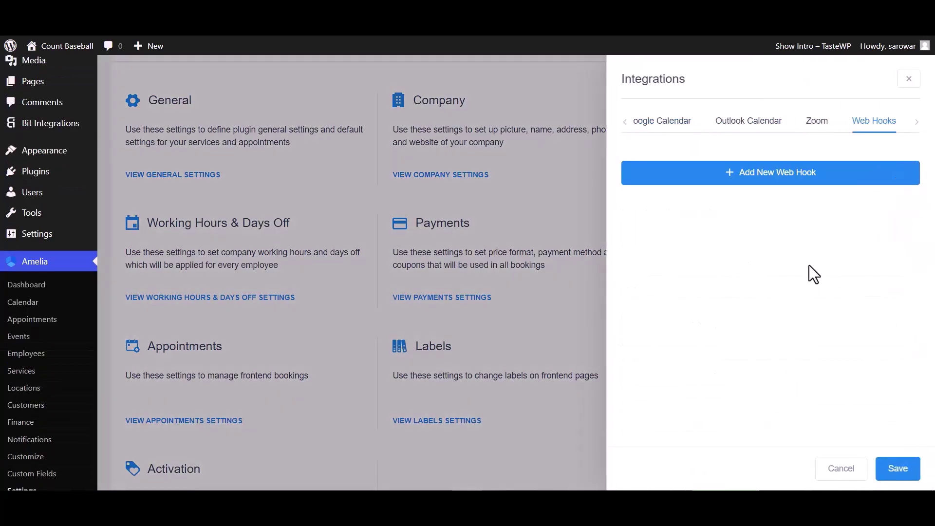
left_click(801, 173)
left_click(676, 167)
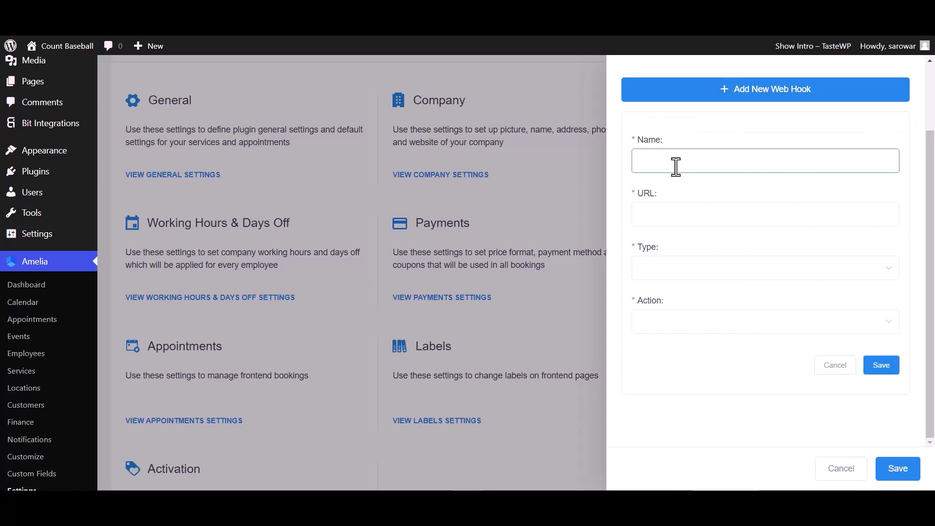
type("Bit Integrations")
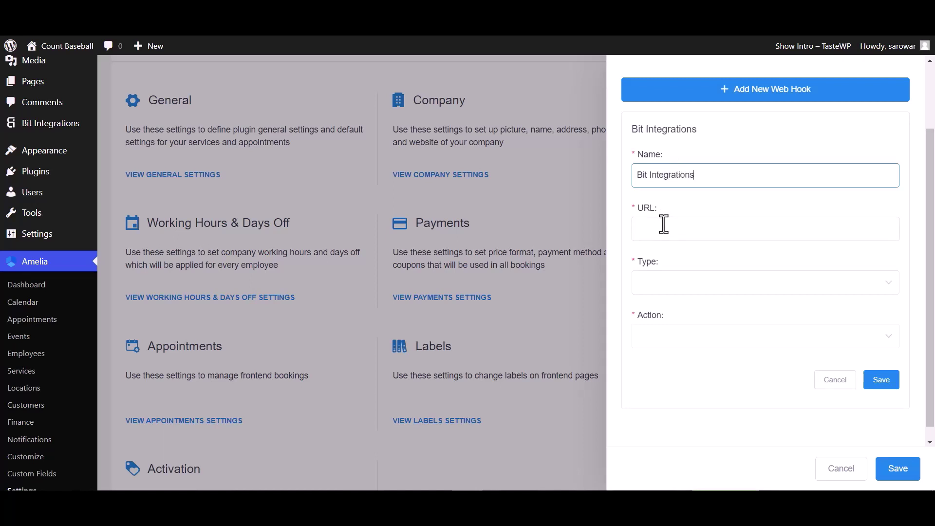
left_click(670, 230)
key("ctrl+v")
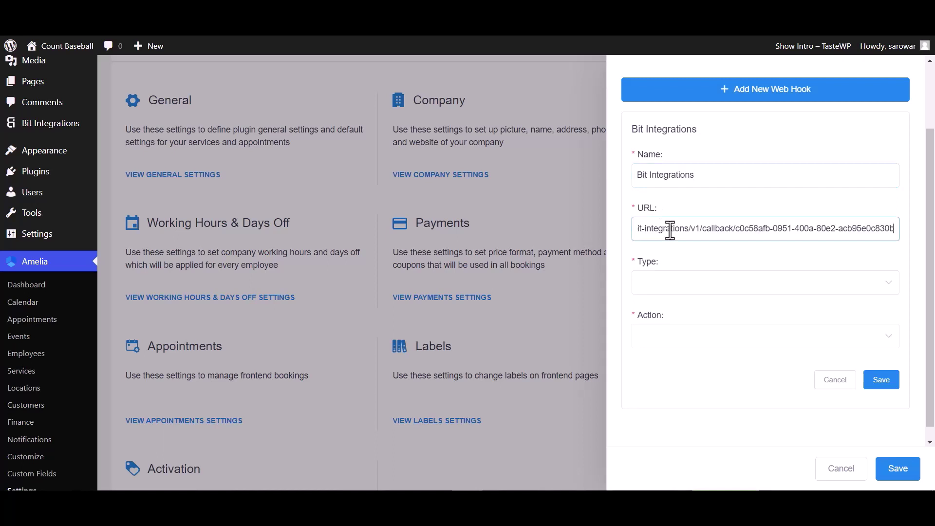
Step: Set the web hook type to Appointment and action to Booking Status Changed, then save
left_click(671, 288)
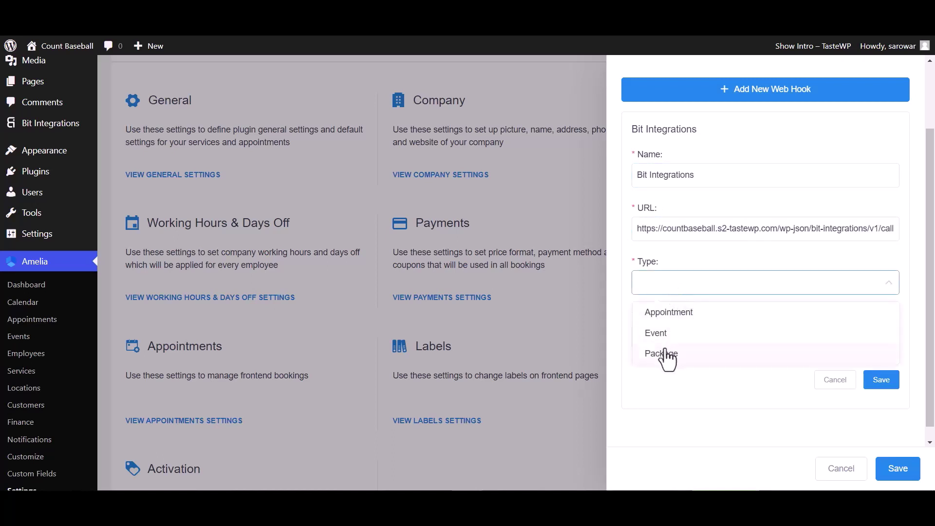
left_click(668, 314)
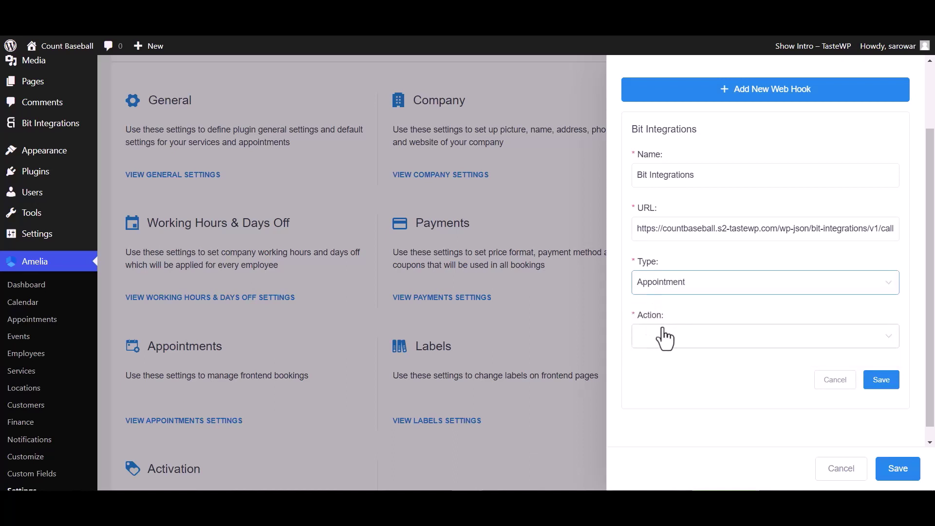
left_click(666, 339)
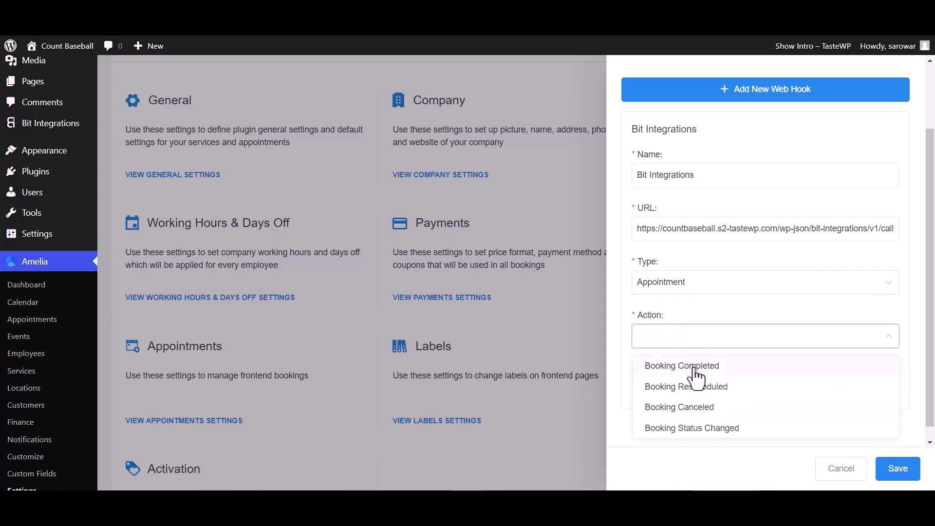
left_click(689, 429)
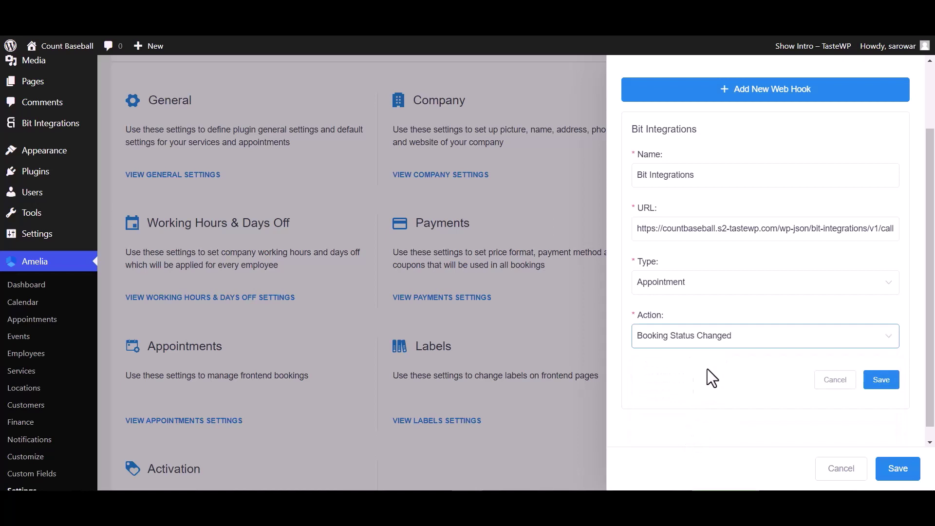
left_click(881, 380)
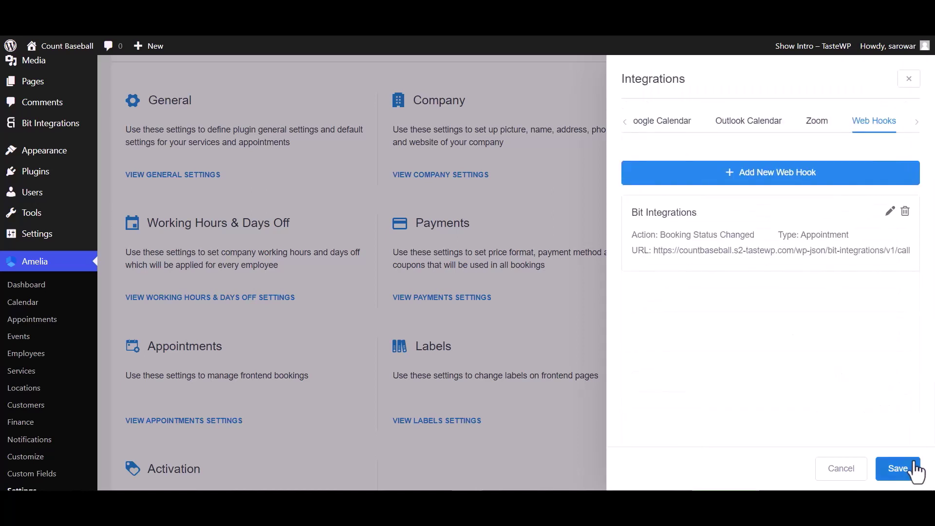
left_click(898, 468)
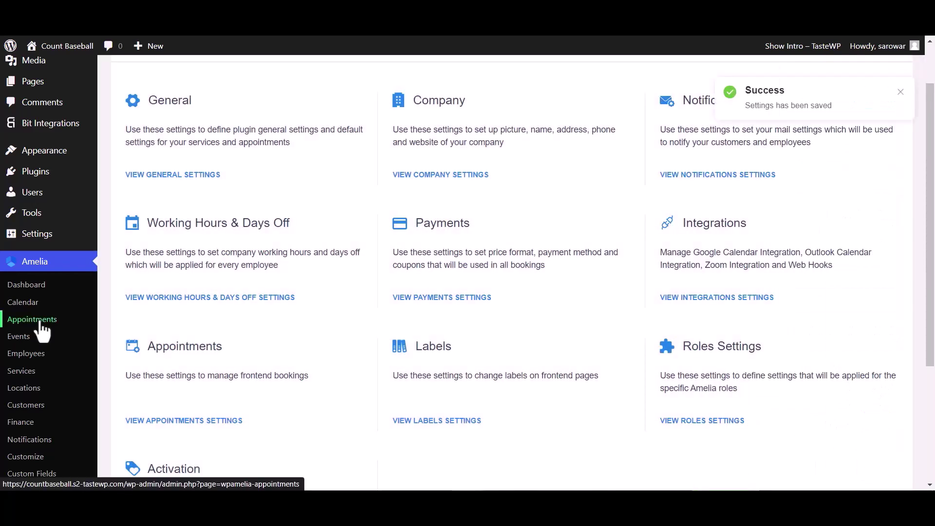
Step: Change the October 20 appointment's status from Approved to Pending
left_click(33, 320)
left_click(800, 303)
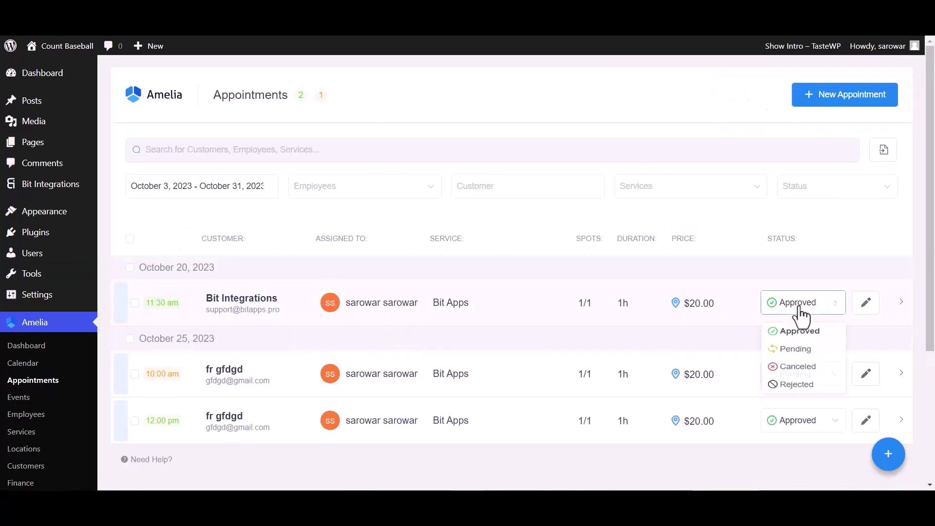
left_click(799, 355)
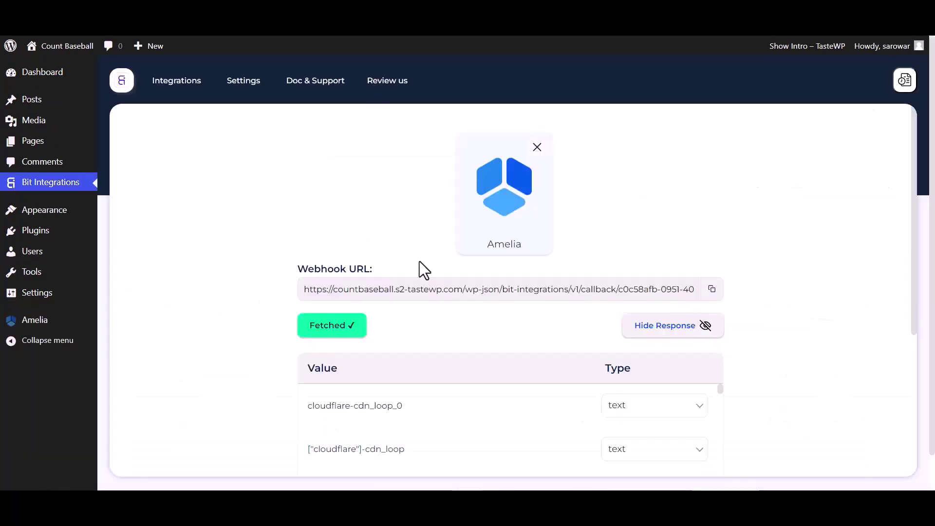
Step: Search the actions for 'Whatsa' and choose WhatsApp as the integration action
scroll(438, 301, "down", 3)
scroll(511, 336, "down", 15)
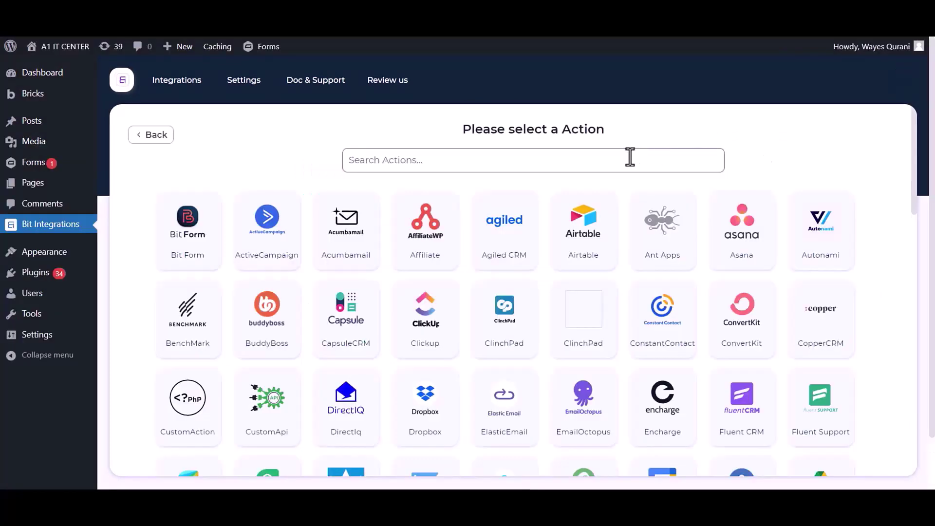
left_click(629, 157)
type("Wh")
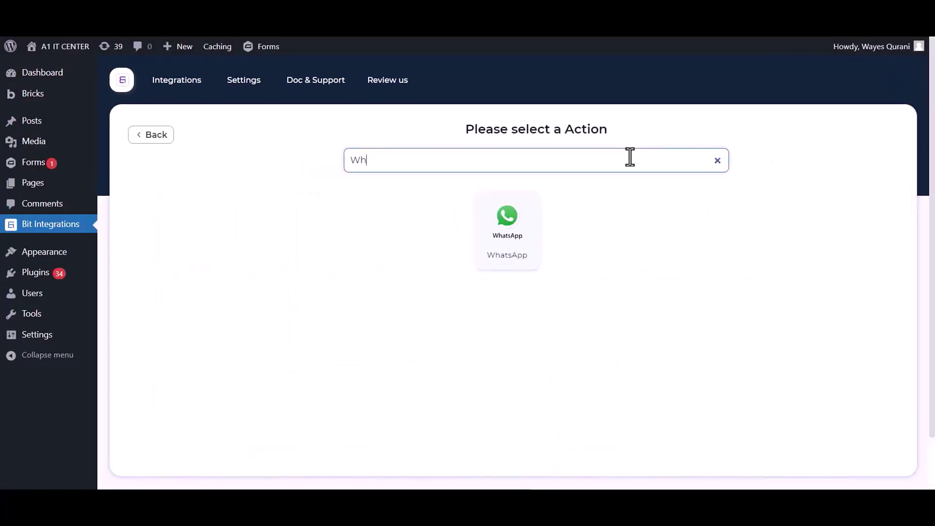
type("atsapp")
left_click(513, 238)
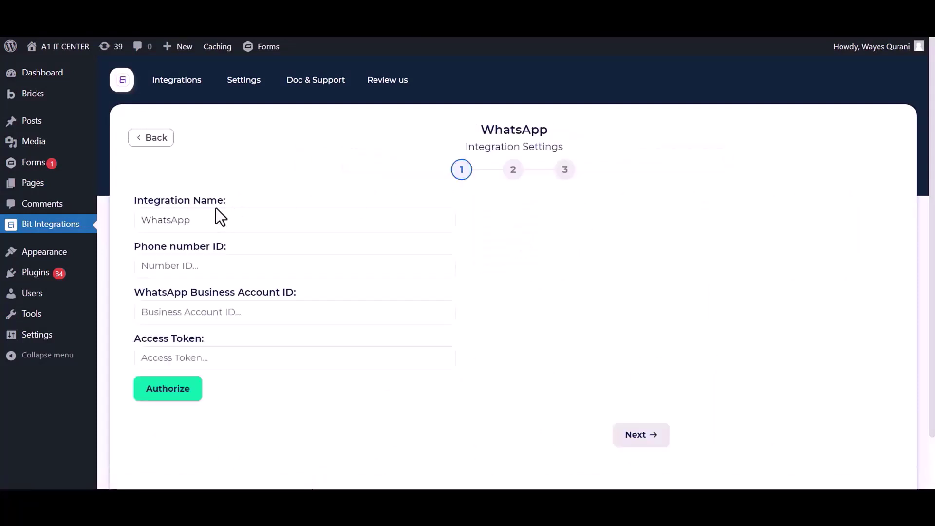
Step: Point out the name, WhatsApp Business Account ID and Access Token fields, then go to Meta for Developers
left_click_drag(249, 201, 204, 247)
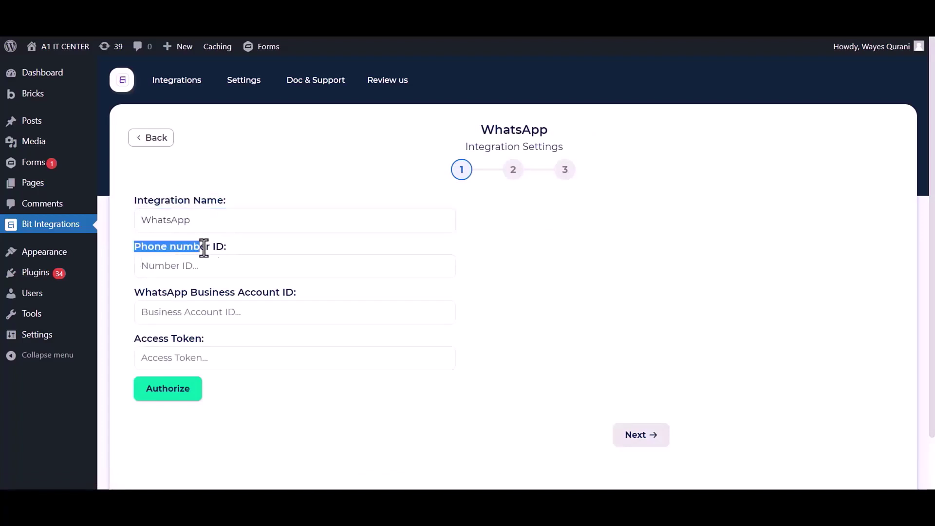
left_click_drag(128, 291, 292, 291)
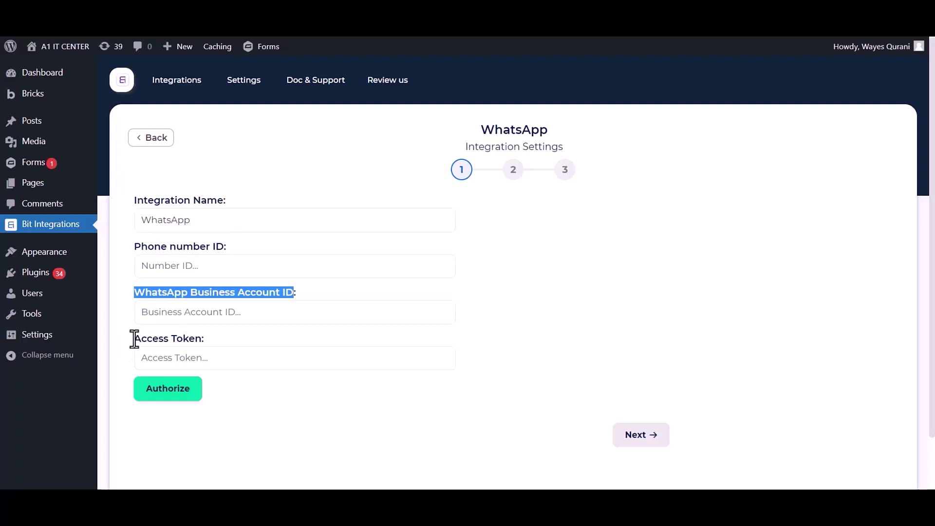
left_click_drag(133, 337, 220, 339)
left_click(295, 394)
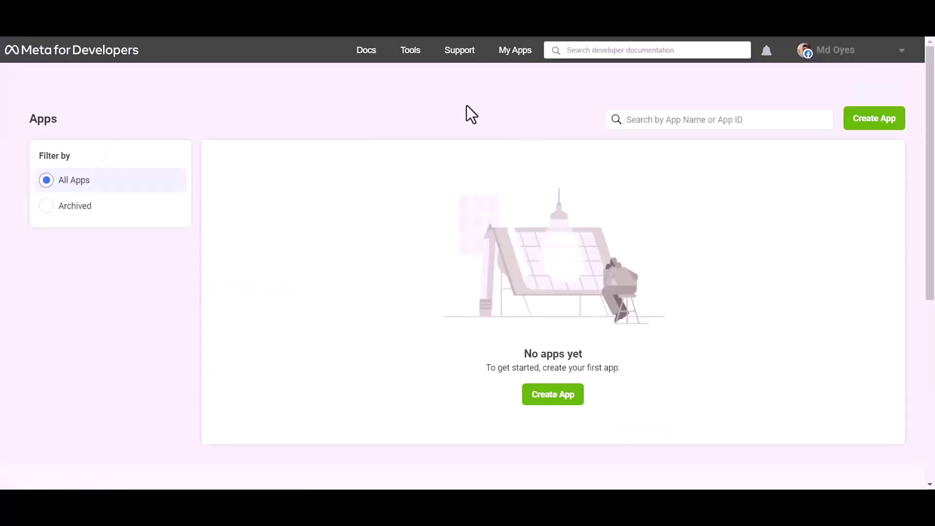
Step: Start a new Meta app with the Other use case and Business app type
left_click(889, 129)
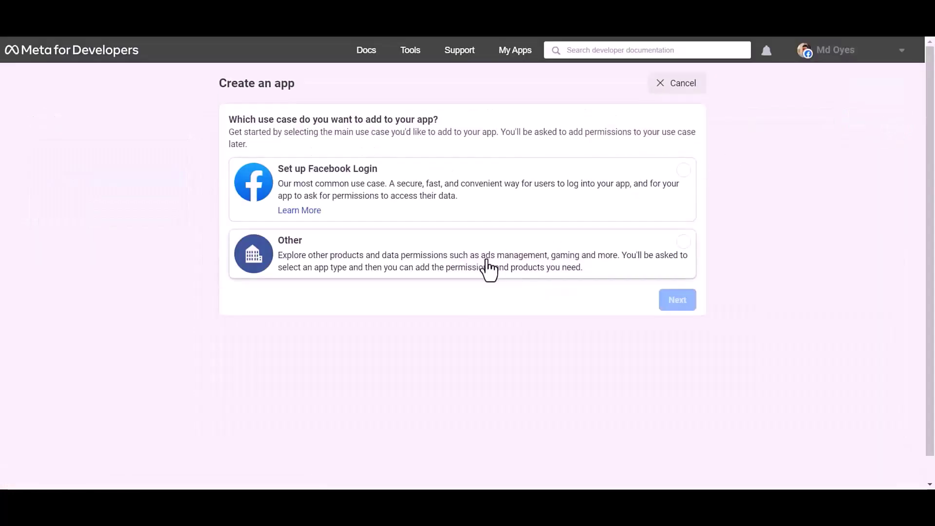
left_click(487, 262)
left_click(682, 305)
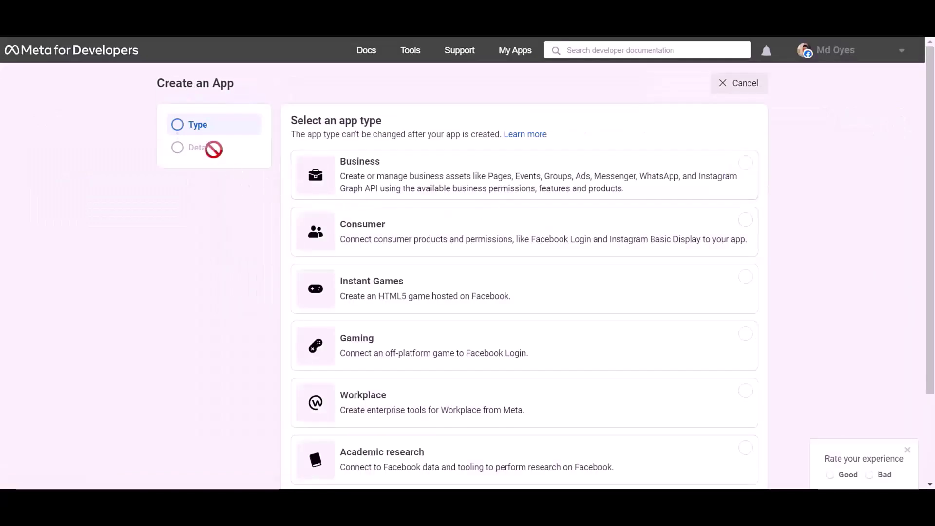
left_click(398, 183)
scroll(669, 187, "down", 2)
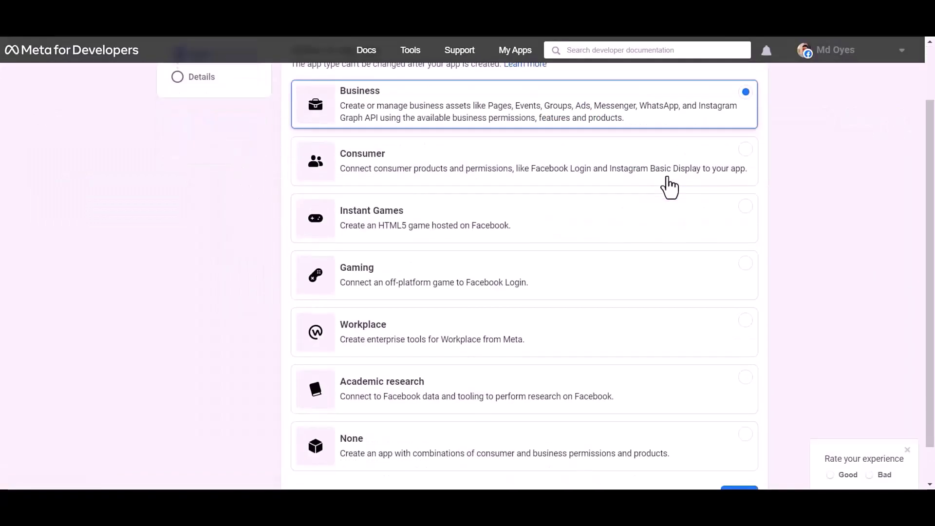
scroll(670, 187, "down", 1)
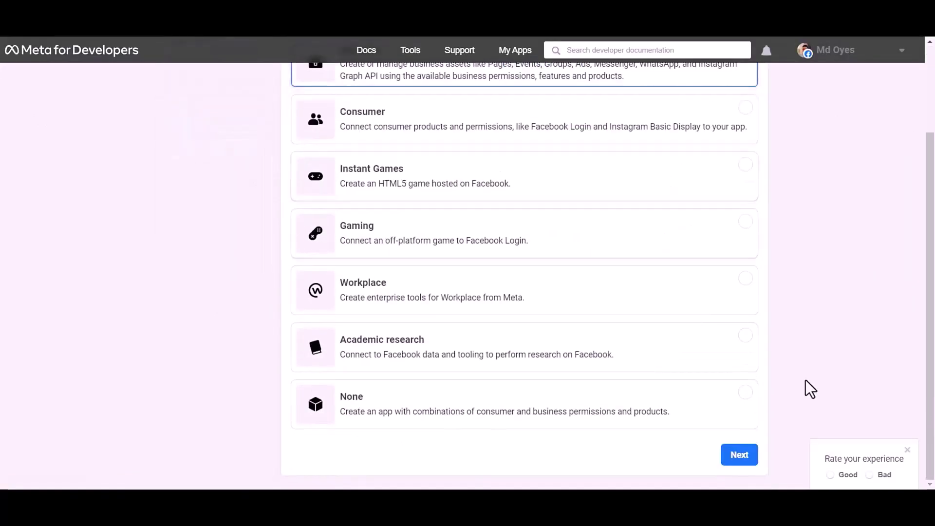
left_click(738, 455)
Step: Name the app Bit Integrations, create it and confirm with the saved account password
left_click(378, 121)
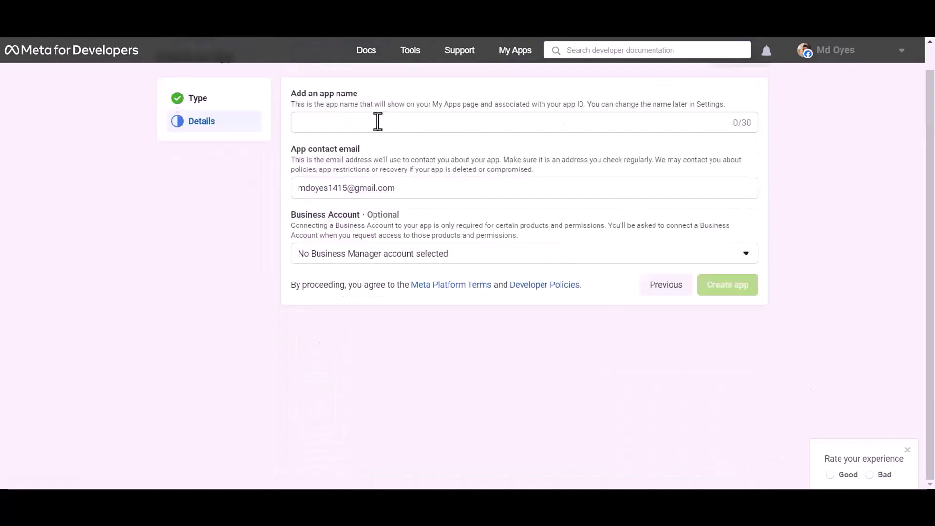
type("Bit Integrations")
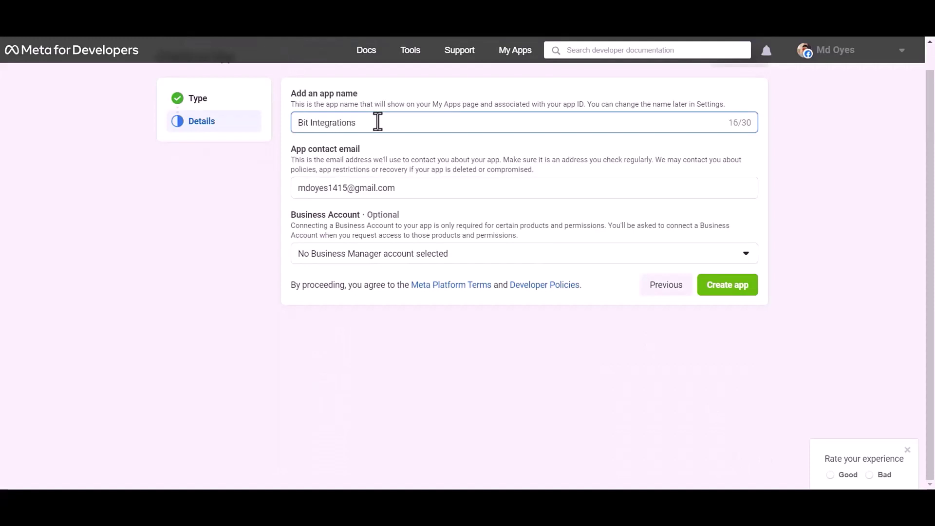
left_click(728, 285)
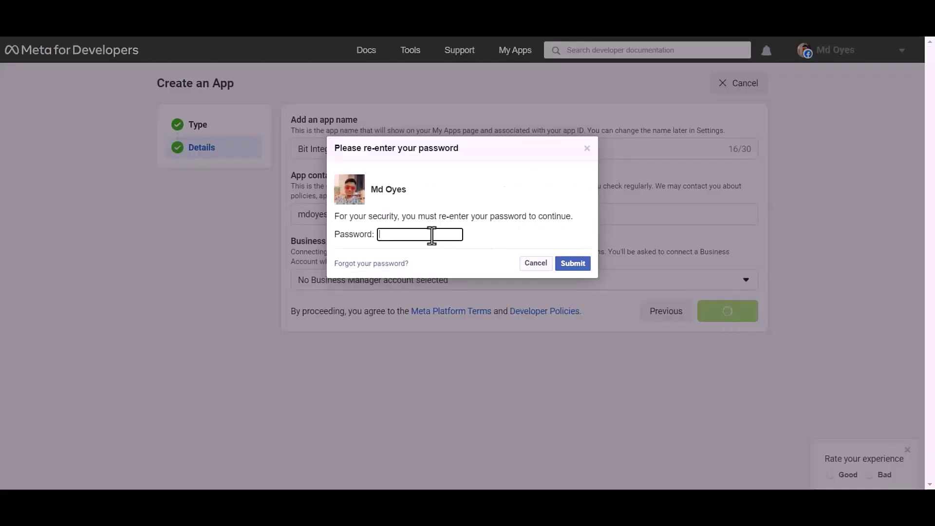
left_click(431, 234)
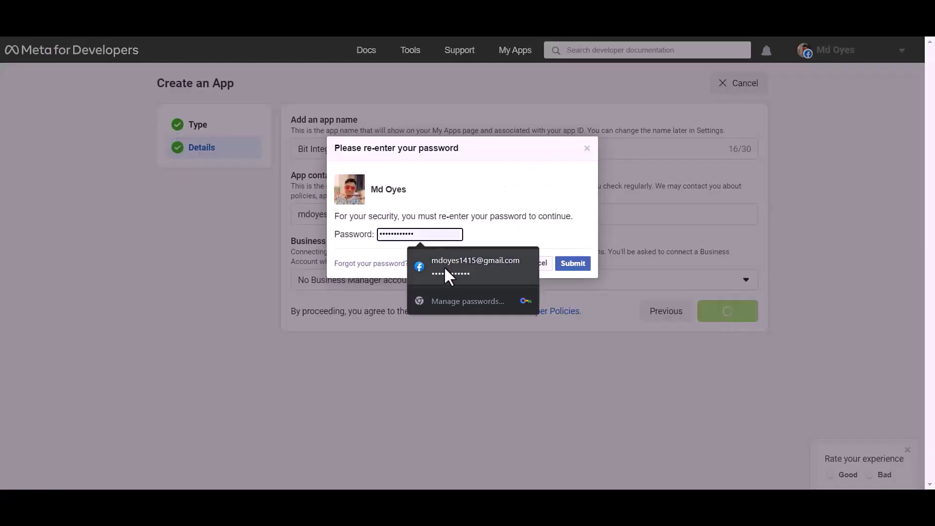
left_click(443, 267)
left_click(572, 263)
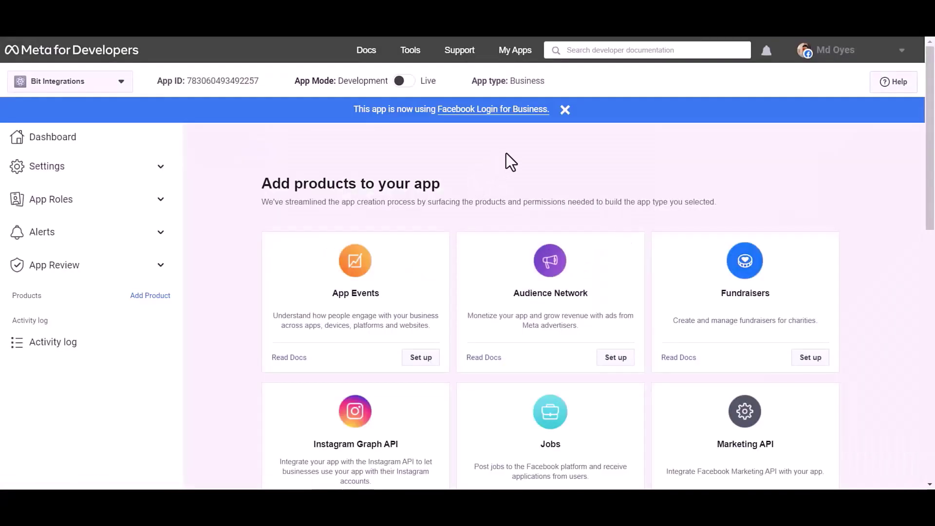
Step: Set up the WhatsApp product and continue with the Test Business account
scroll(506, 153, "down", 10)
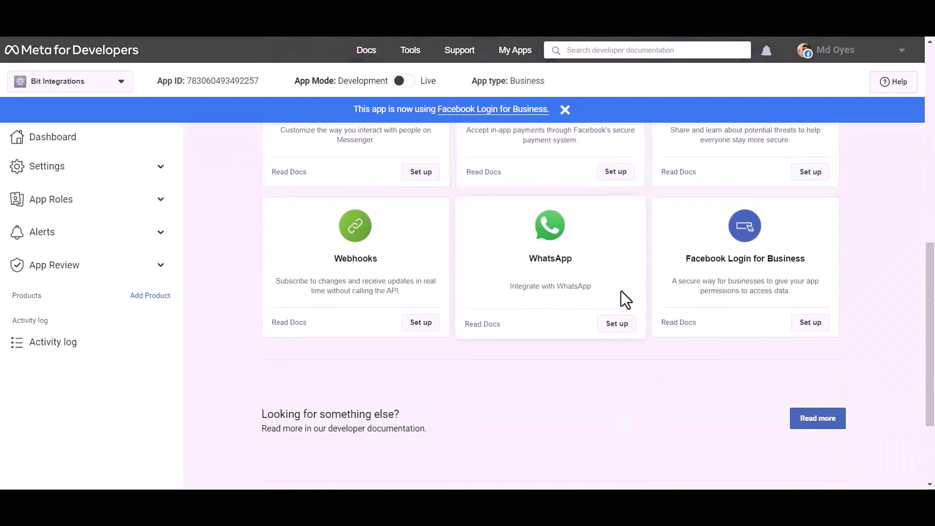
left_click(616, 333)
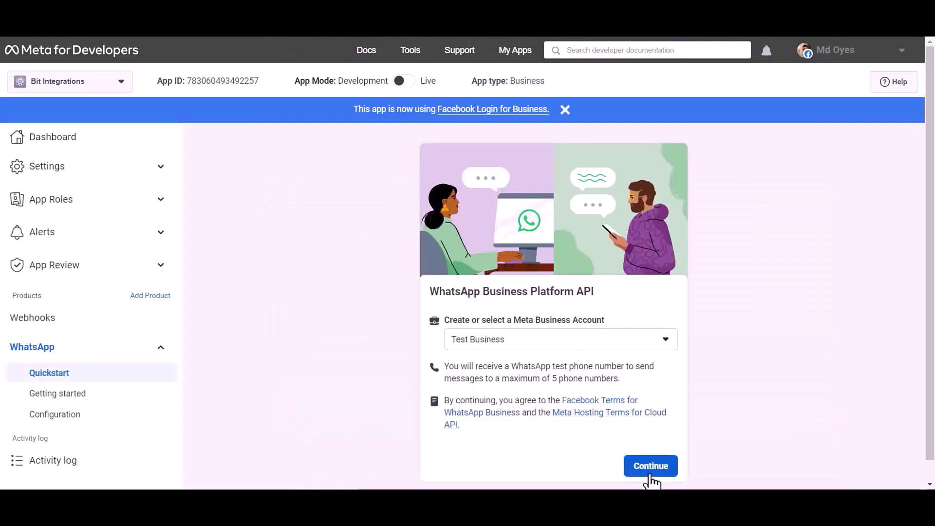
left_click(652, 469)
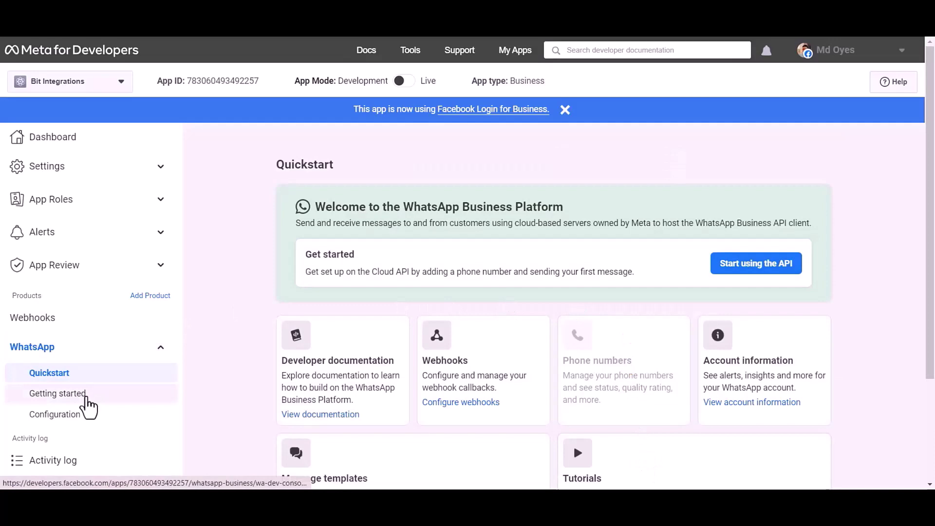
Step: Open WhatsApp Getting started and highlight the Phone number ID and Business Account ID labels
left_click(86, 395)
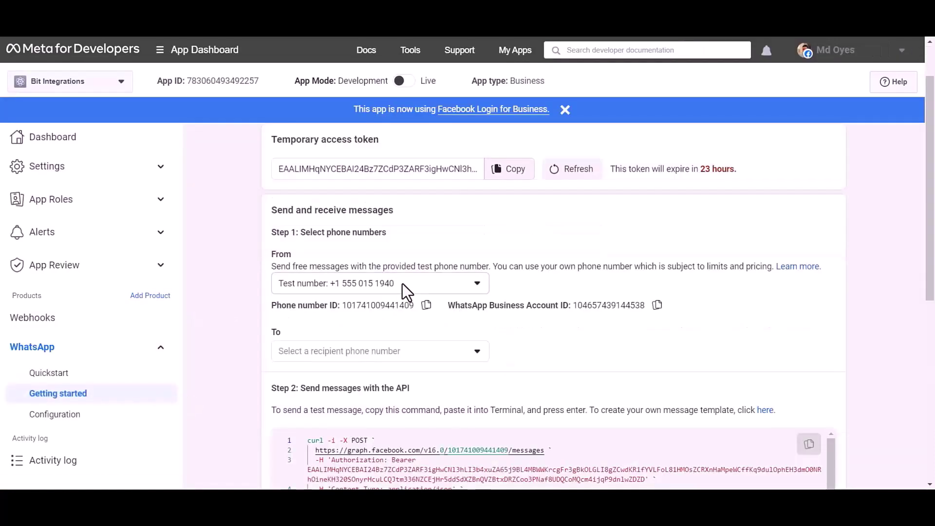
left_click_drag(267, 306, 335, 310)
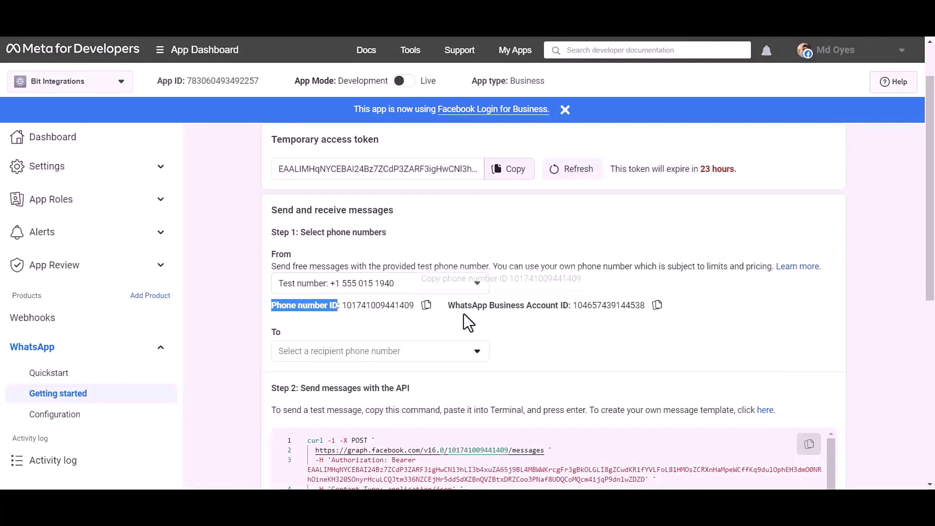
left_click_drag(447, 305, 567, 309)
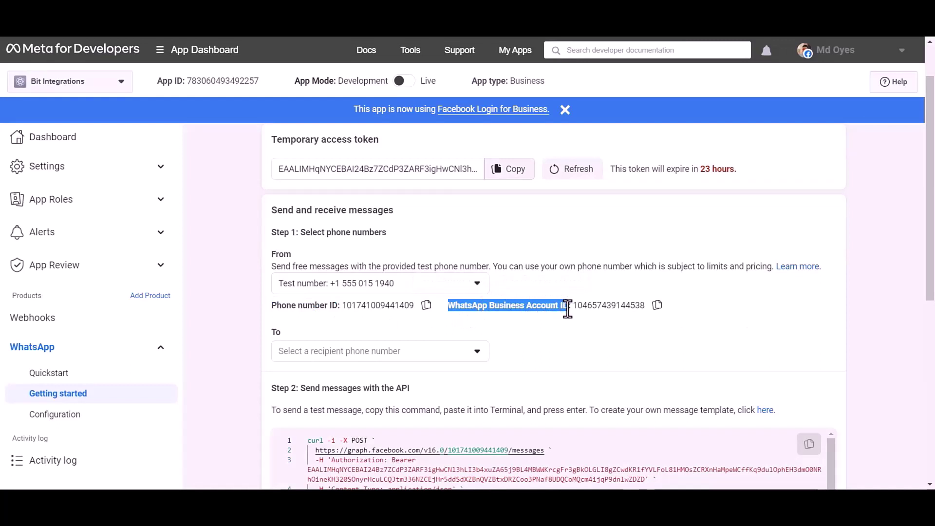
left_click(614, 327)
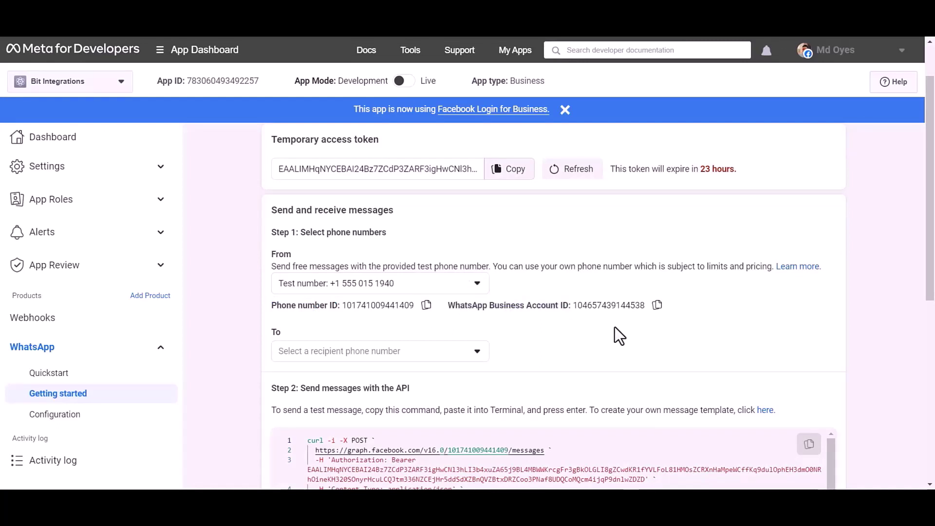
Step: Paste the Phone number ID and Business Account ID into Bit Integrations; note the 23-hour temporary token
left_click(427, 305)
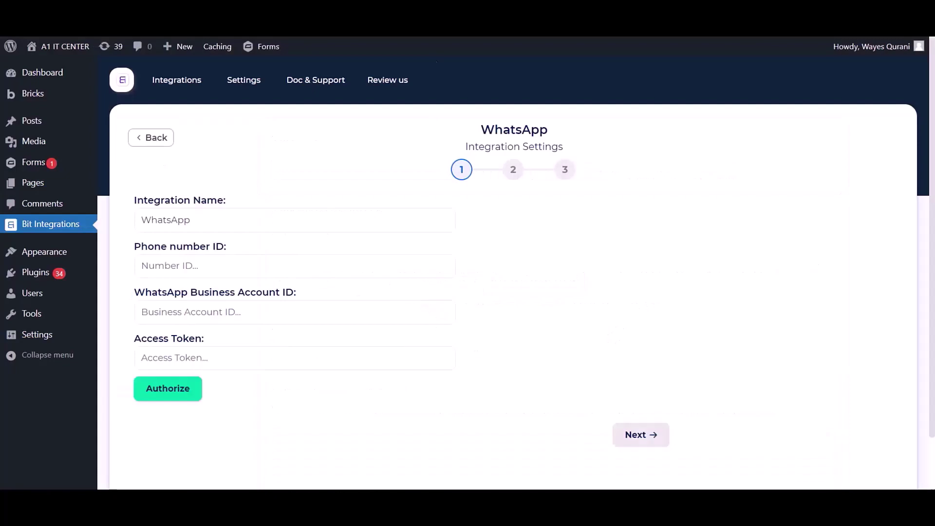
left_click(303, 276)
key("ctrl+v")
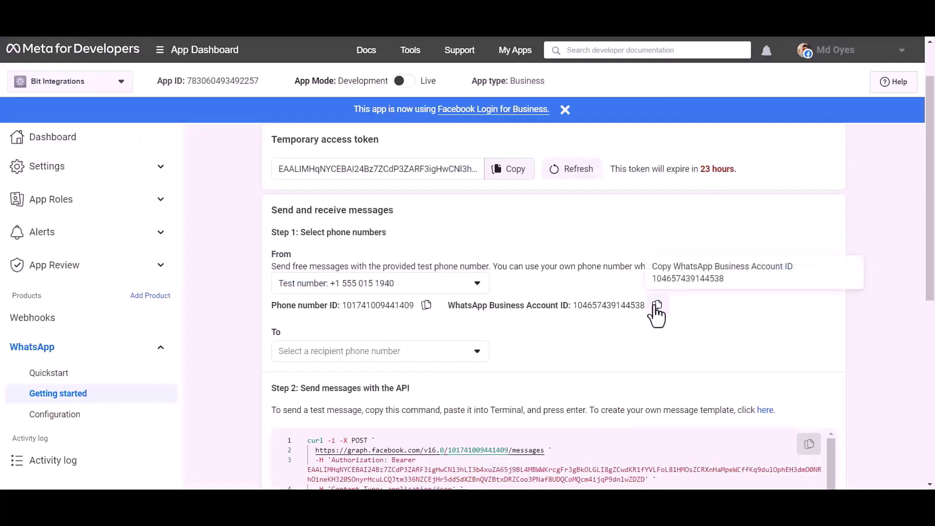
left_click(655, 307)
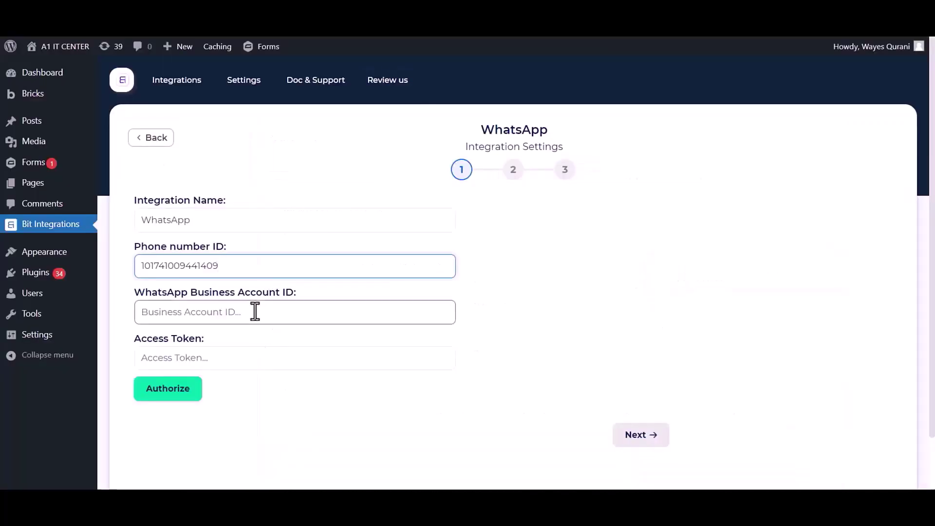
left_click(255, 312)
key("ctrl+v")
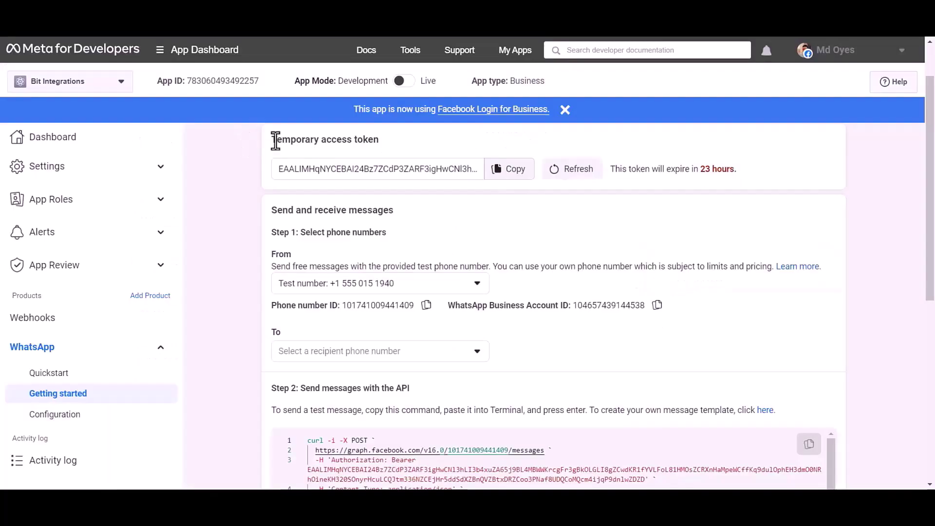
left_click_drag(271, 142, 387, 144)
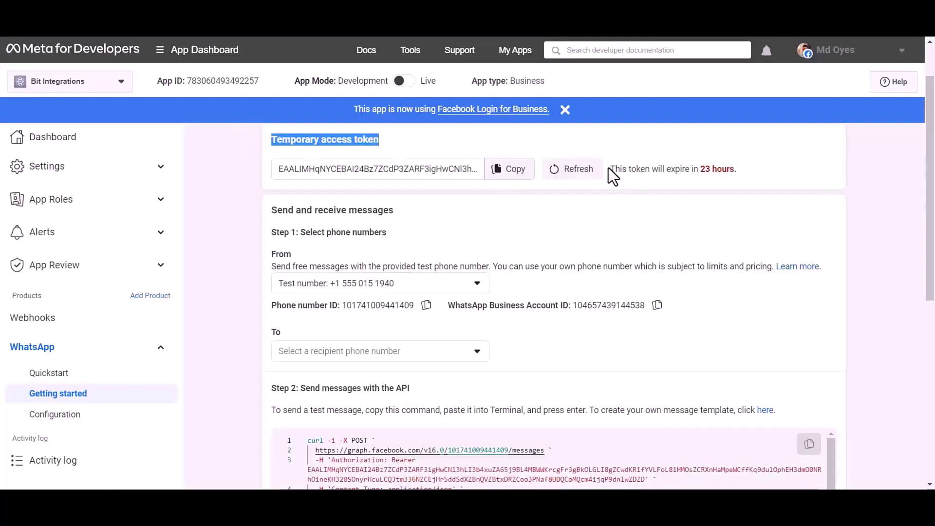
left_click_drag(612, 169, 783, 179)
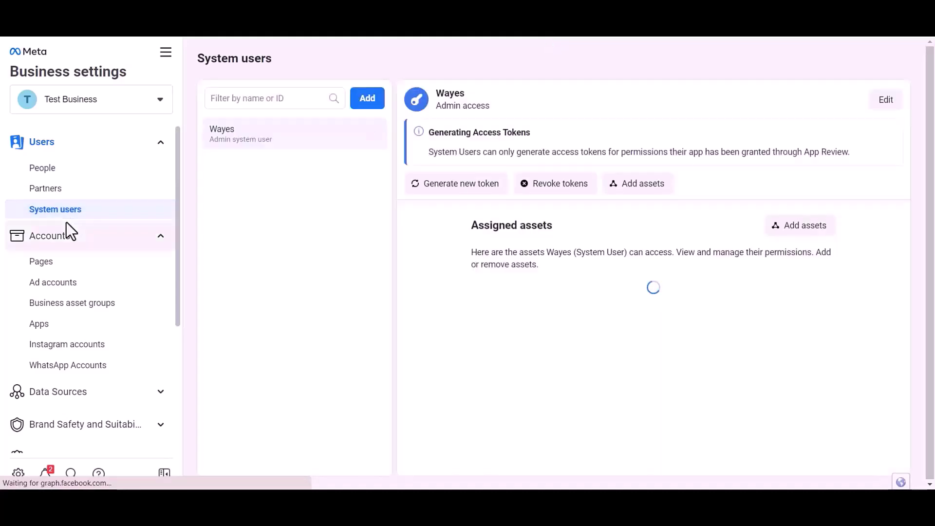
Step: Create a named Admin-role system user and dismiss the system user limit error
left_click(366, 100)
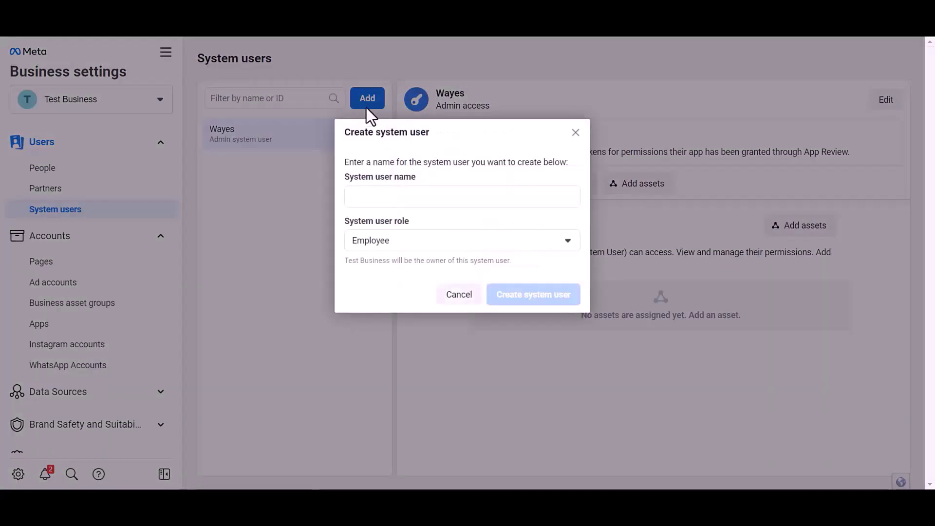
left_click(385, 195)
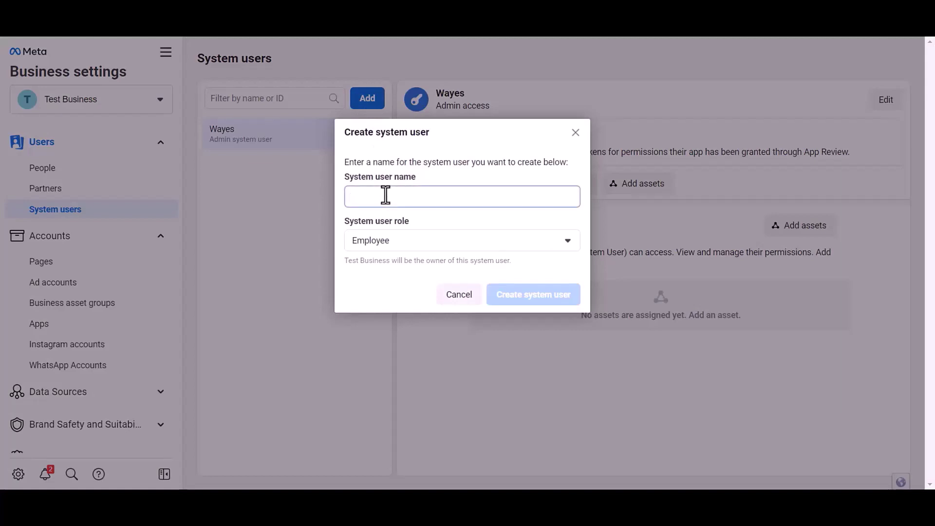
type("c")
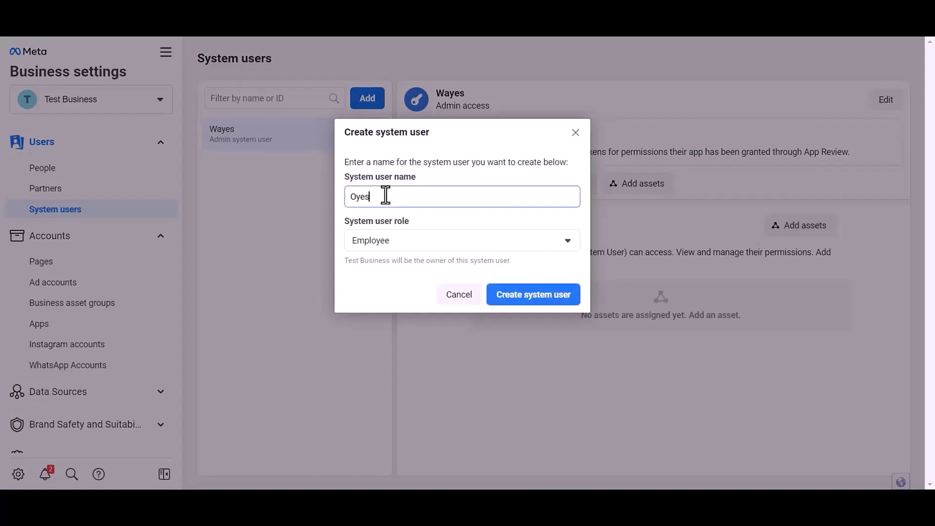
left_click(385, 240)
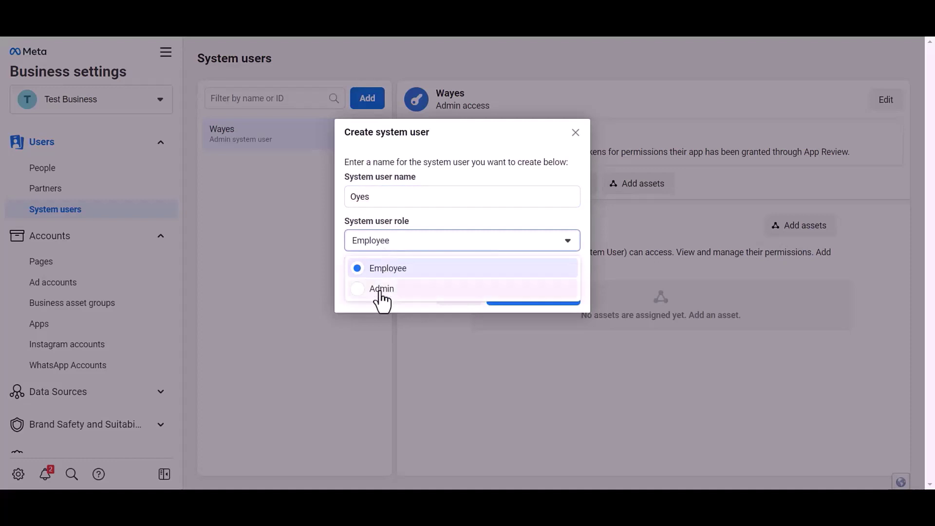
left_click(382, 291)
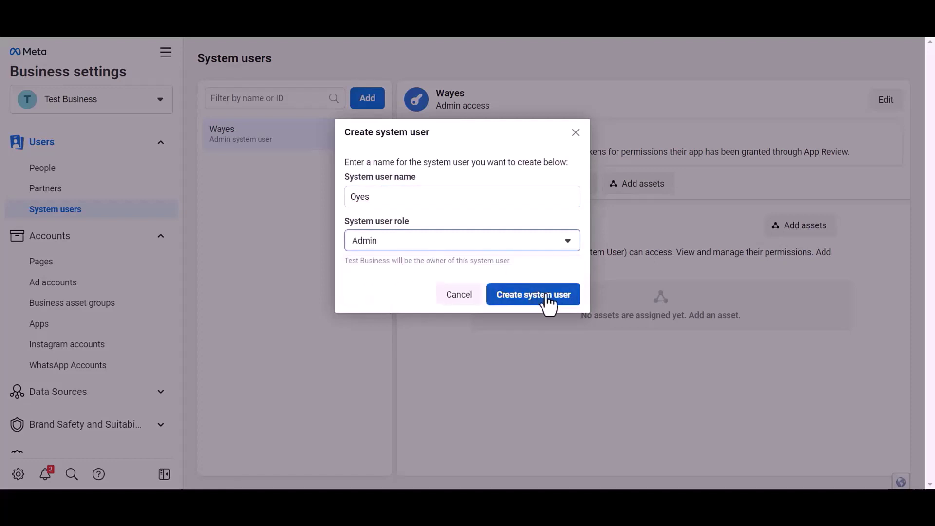
left_click(547, 297)
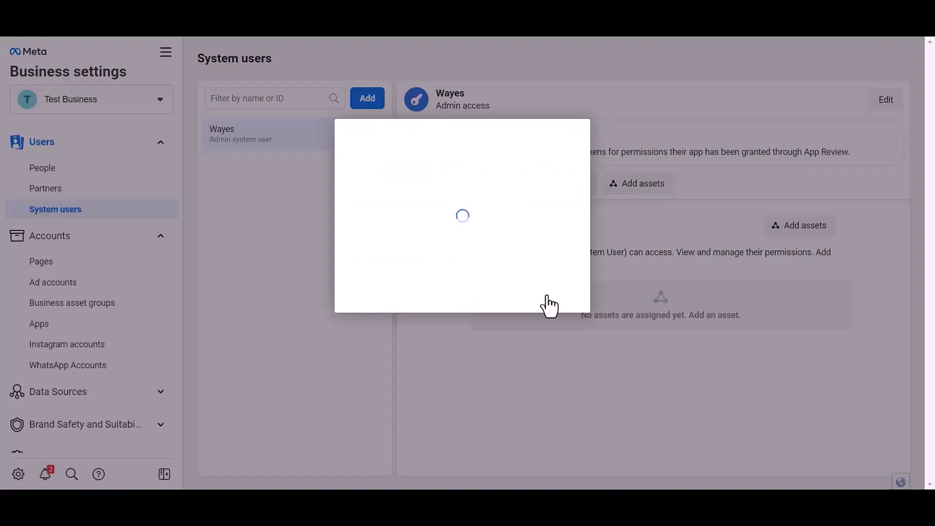
left_click(566, 244)
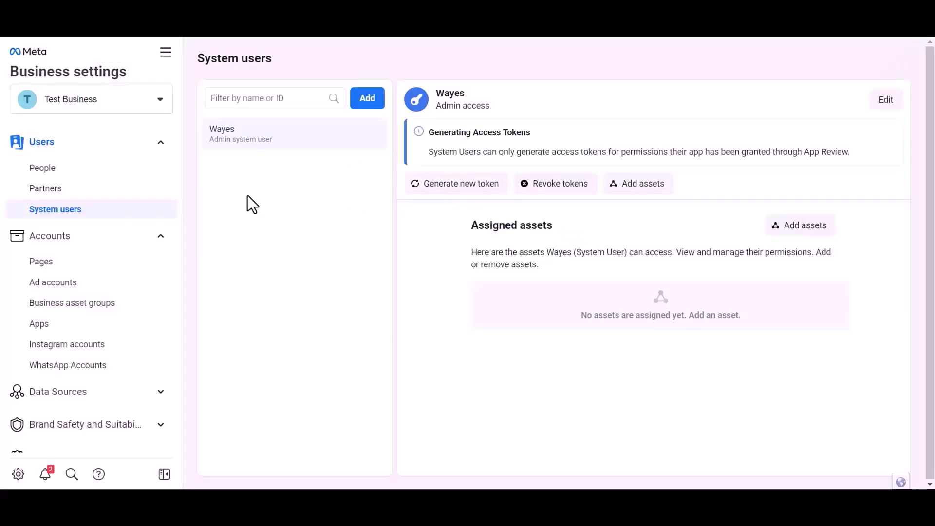
Step: Assign the Bit Integrations app to the system user with Manage app control and save
left_click(802, 231)
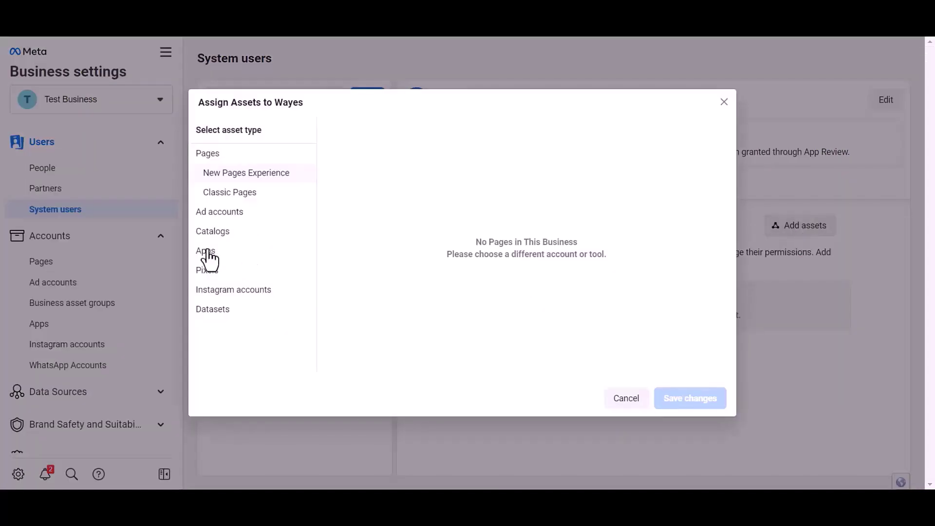
left_click(200, 251)
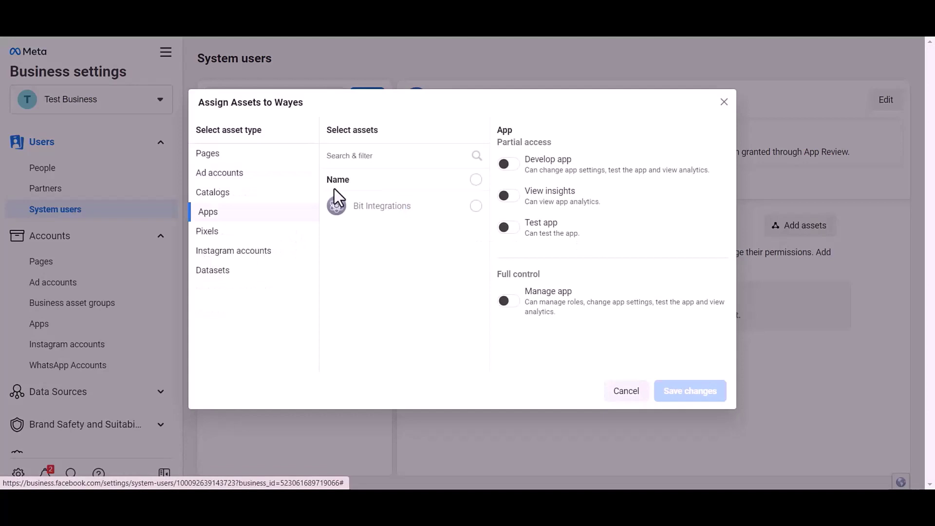
left_click(475, 206)
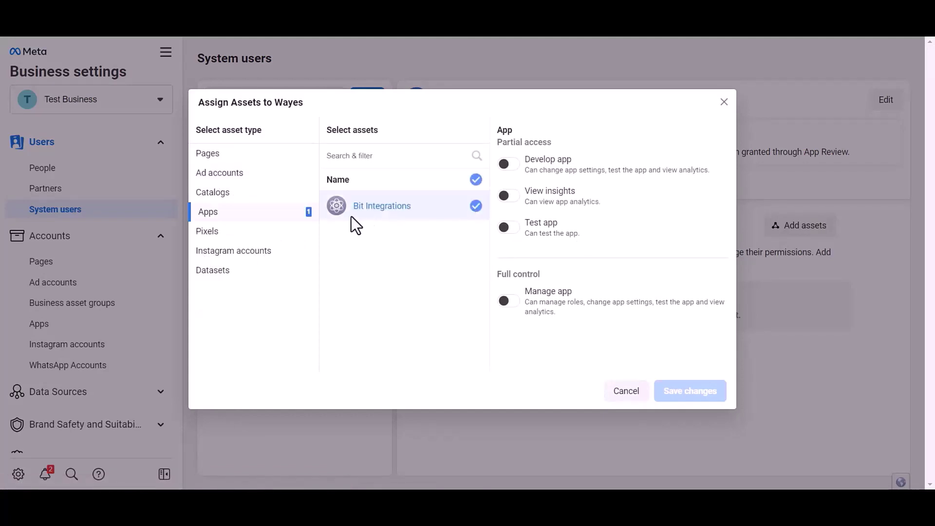
left_click(508, 303)
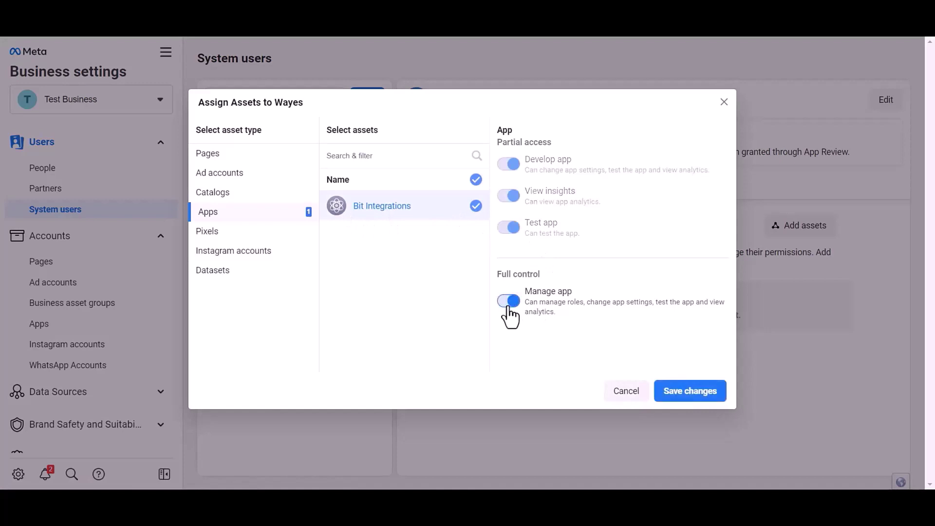
left_click(692, 396)
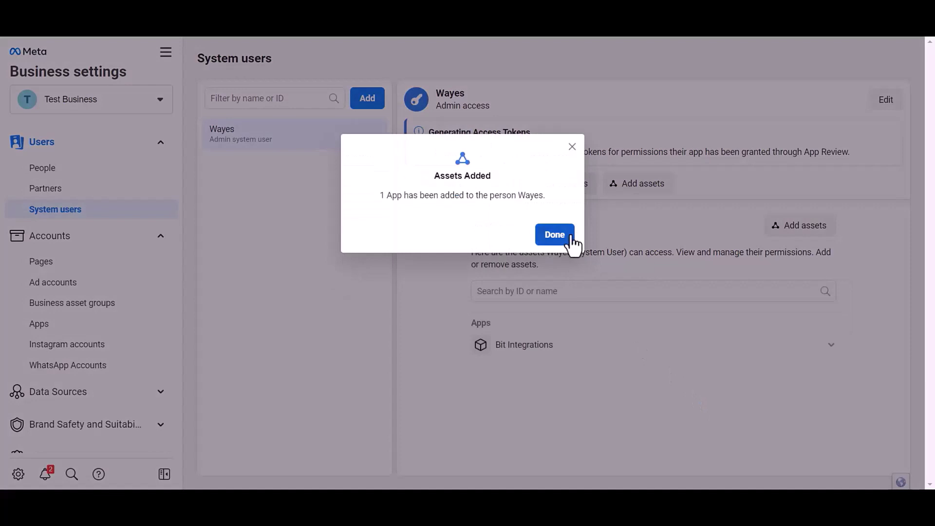
left_click(568, 236)
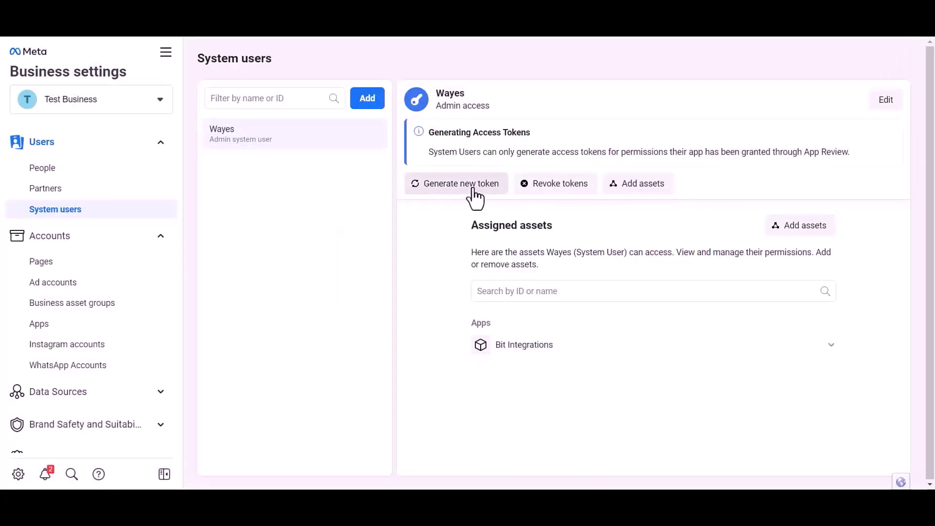
Step: Start a new token for the Bit Integrations app with Never expiration instead of 60 days
left_click(454, 184)
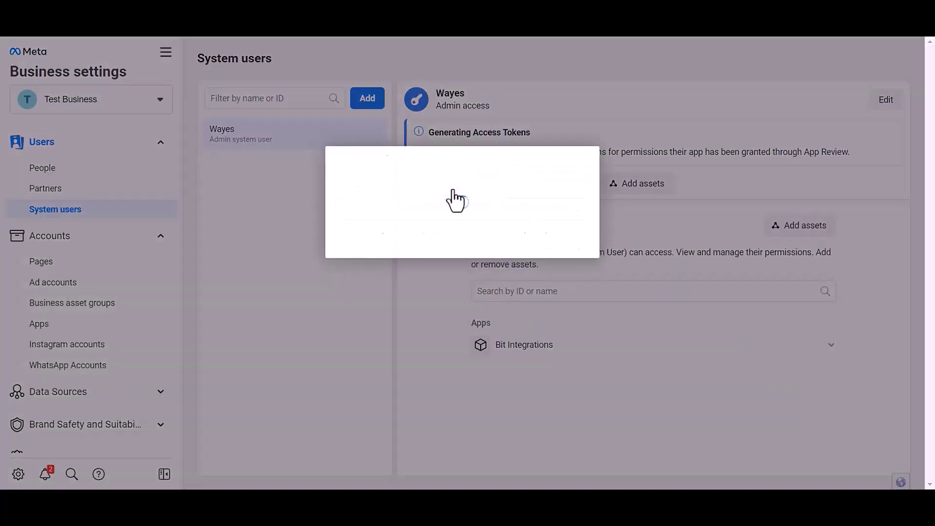
left_click(404, 211)
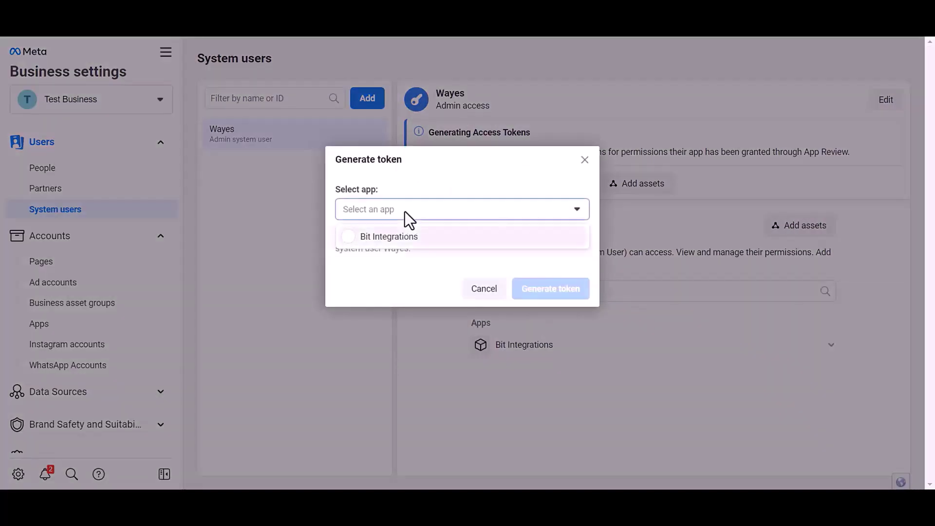
left_click(399, 236)
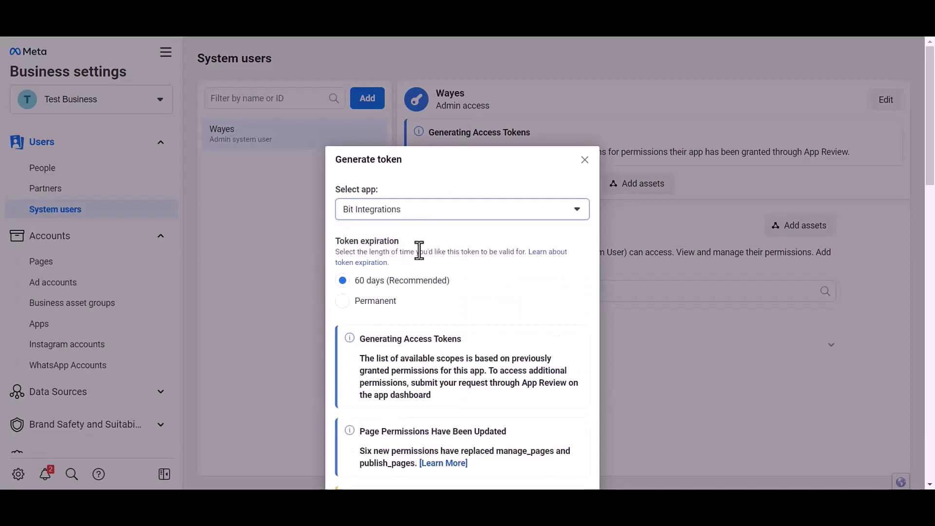
left_click_drag(333, 177, 398, 178)
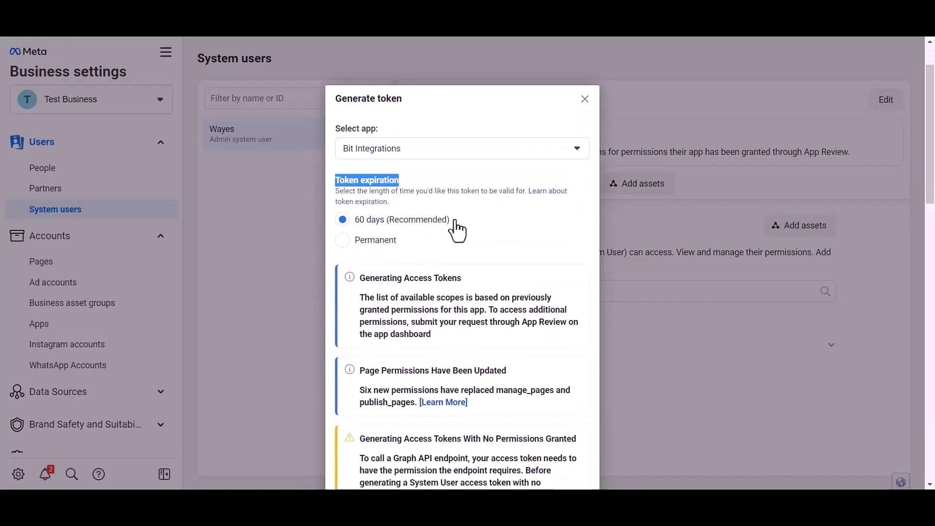
left_click_drag(451, 222, 356, 222)
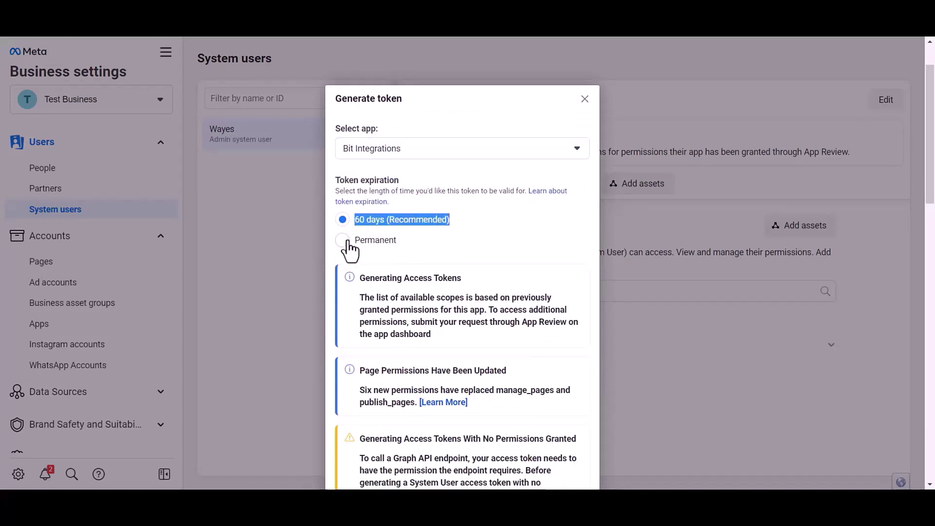
left_click(352, 243)
Step: Grant the token whatsapp_business_messaging and whatsapp_business_management permissions
scroll(449, 198, "down", 3)
scroll(448, 198, "down", 6)
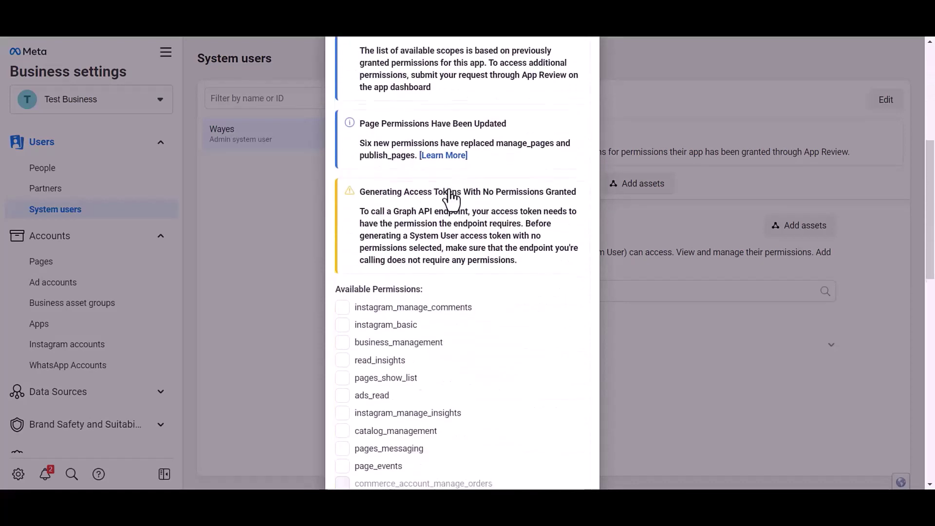
left_click_drag(335, 110, 422, 111)
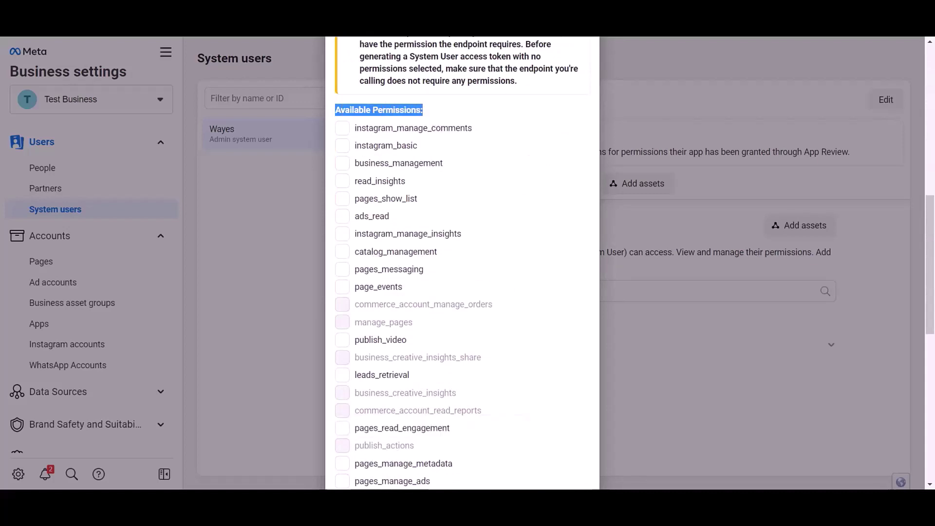
left_click(428, 111)
left_click_drag(335, 109, 424, 111)
scroll(474, 229, "down", 4)
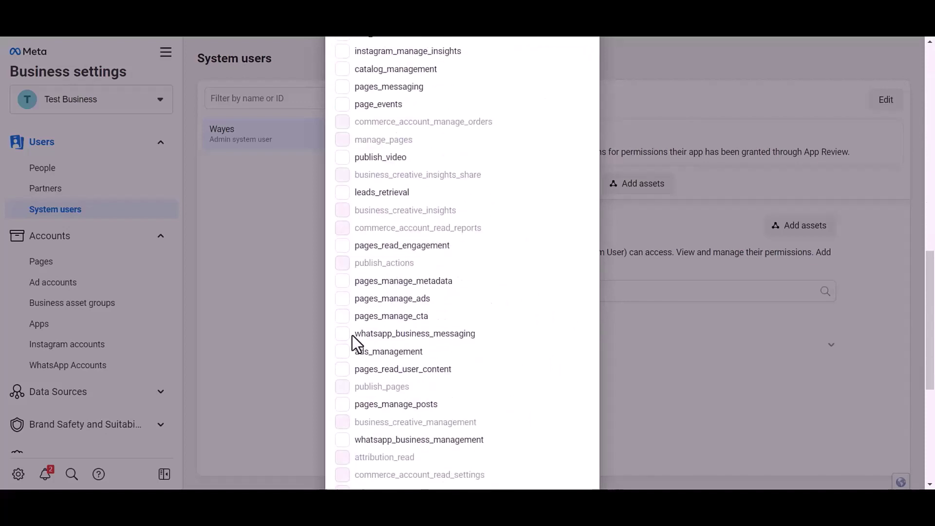
left_click(342, 334)
scroll(418, 334, "down", 1)
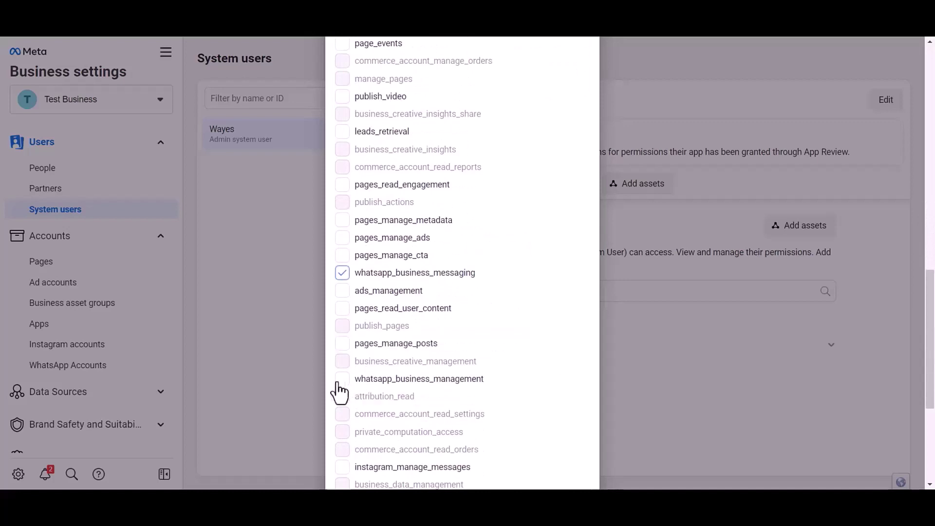
left_click(342, 380)
scroll(481, 340, "down", 5)
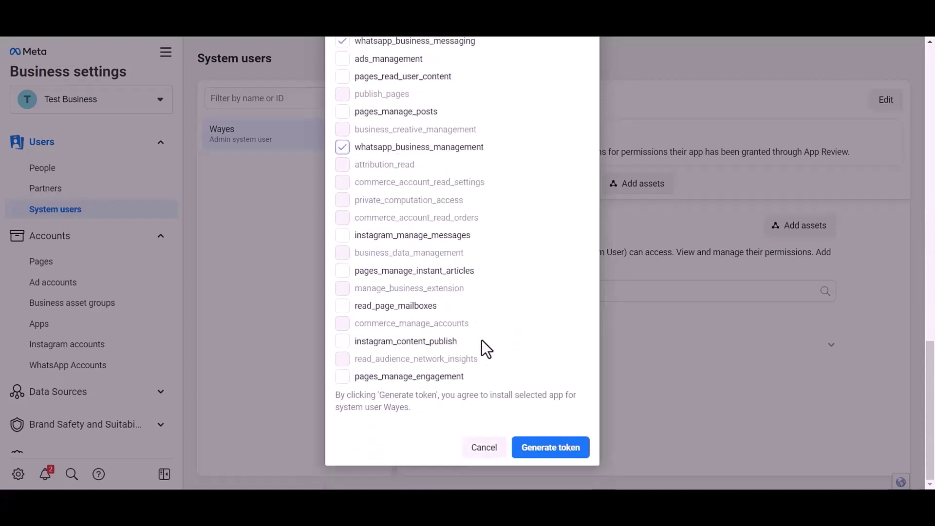
Step: Generate the token and fill it into the Bit Integrations Access Token field
left_click(551, 448)
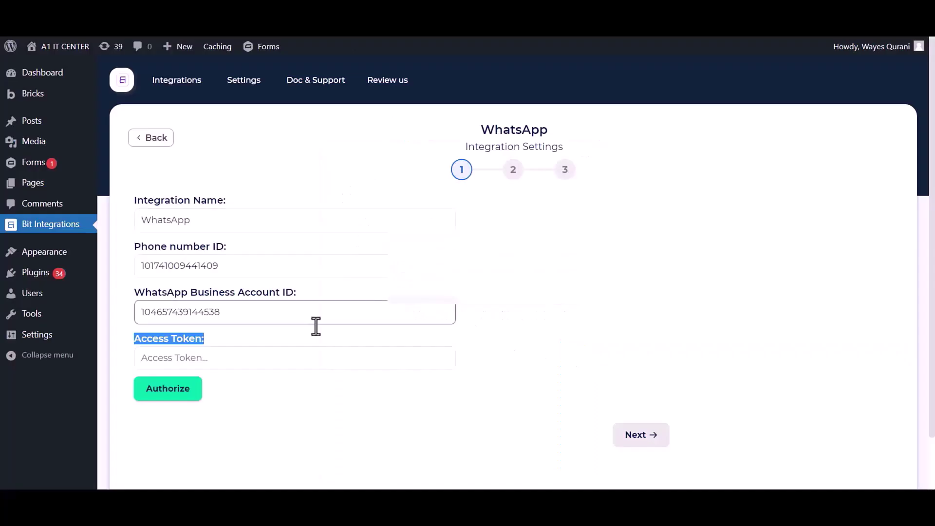
left_click(268, 364)
left_click(268, 389)
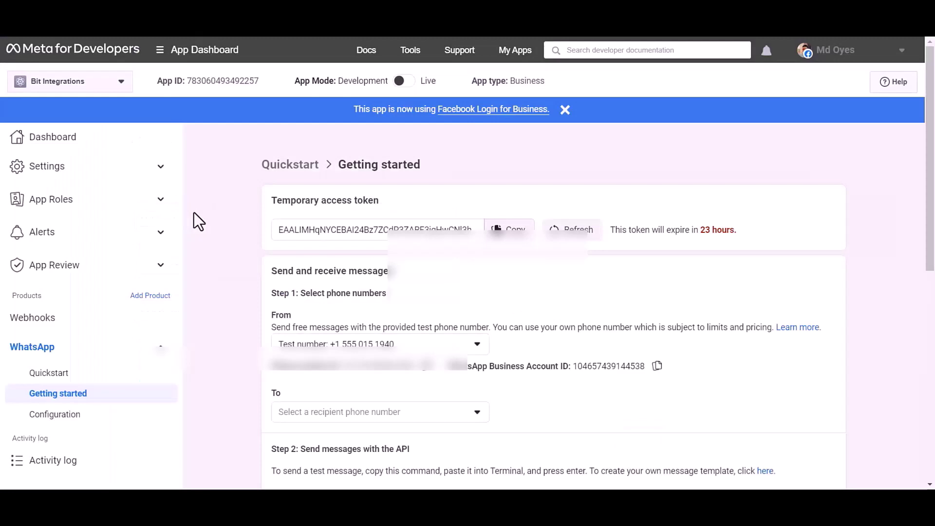
Step: Start adding a WhatsApp phone number with display name 'Bit Apps' and category Automotive
scroll(194, 212, "down", 9)
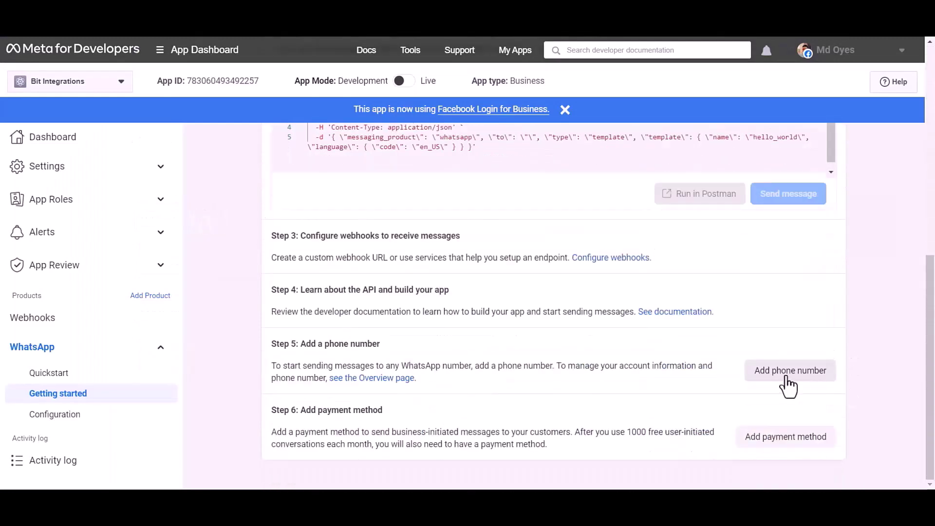
left_click(787, 382)
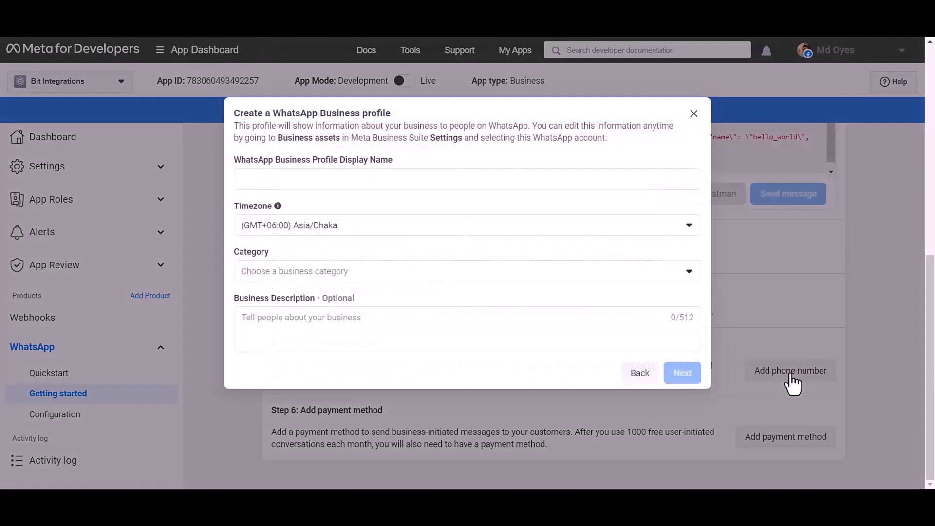
left_click(424, 179)
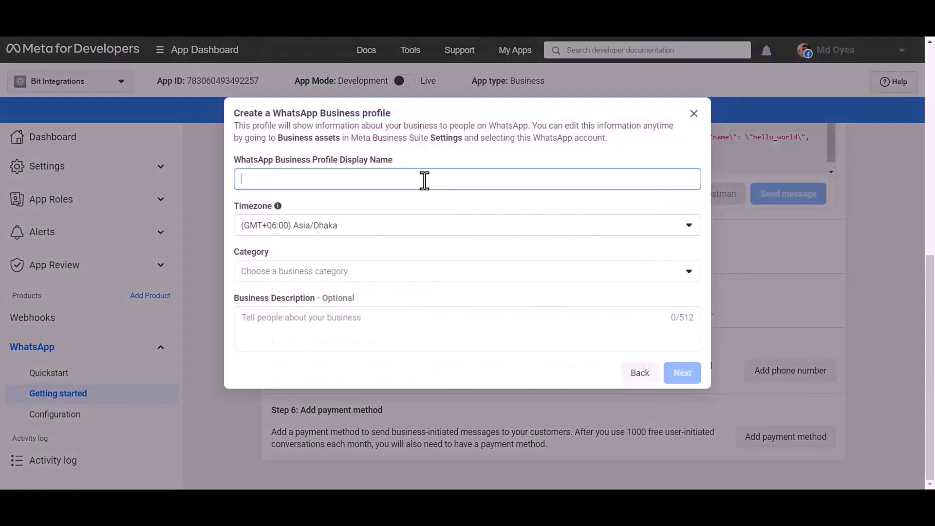
type("Bit Apps")
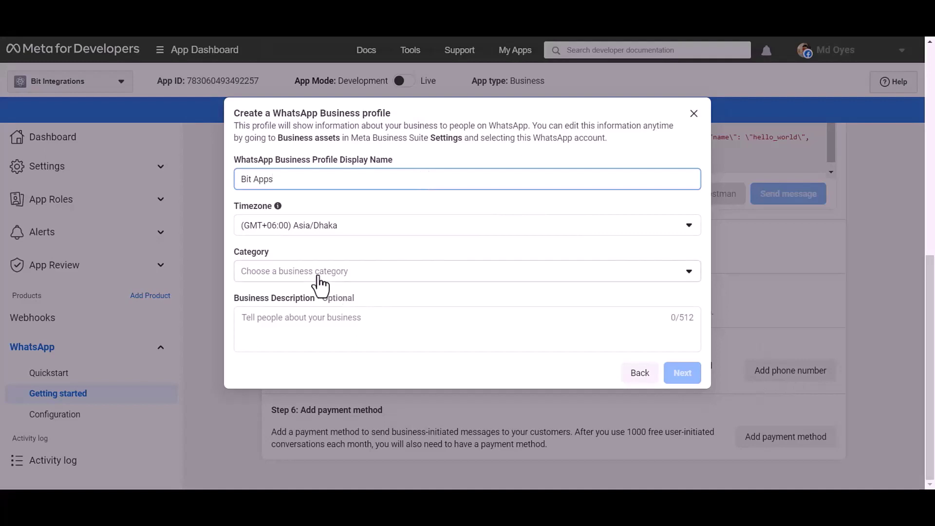
left_click(319, 278)
left_click(292, 303)
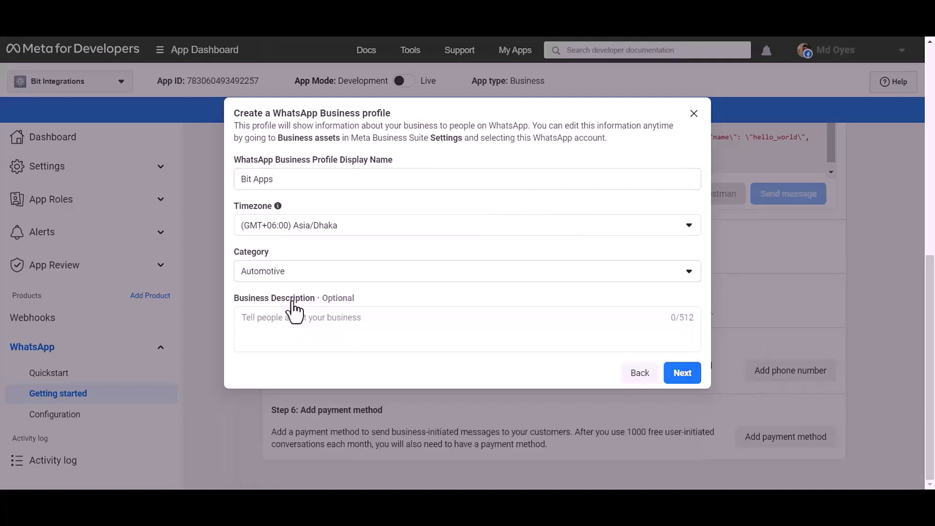
left_click(681, 376)
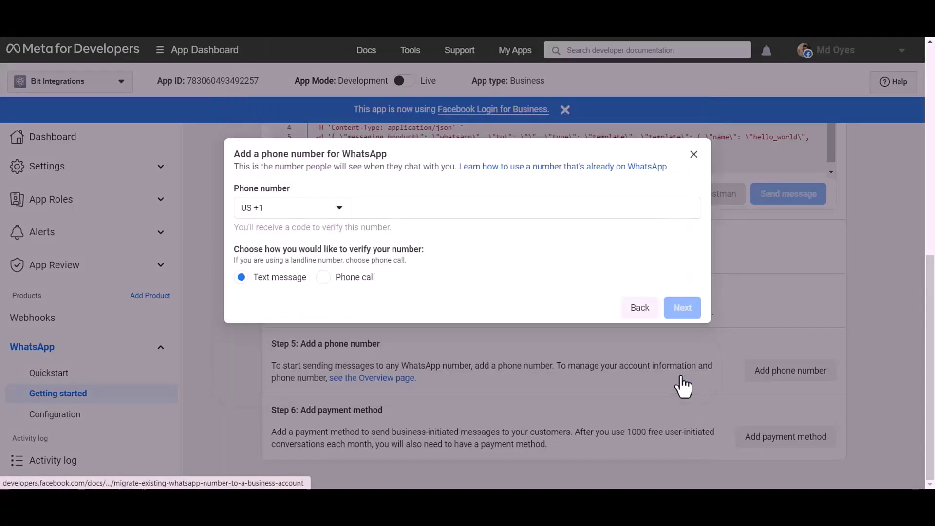
Step: Enter the Bangladesh (+880) phone number and request a verification code by text message
left_click(283, 214)
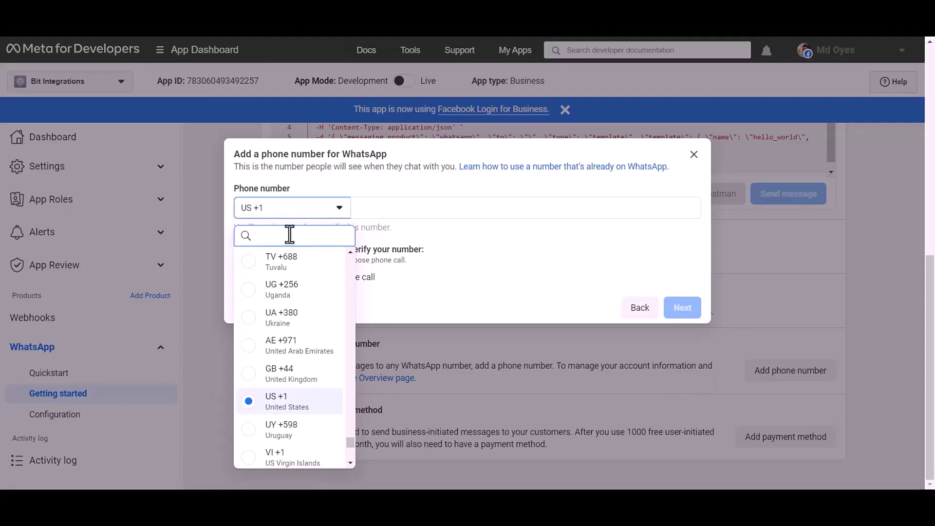
type("bangladesh")
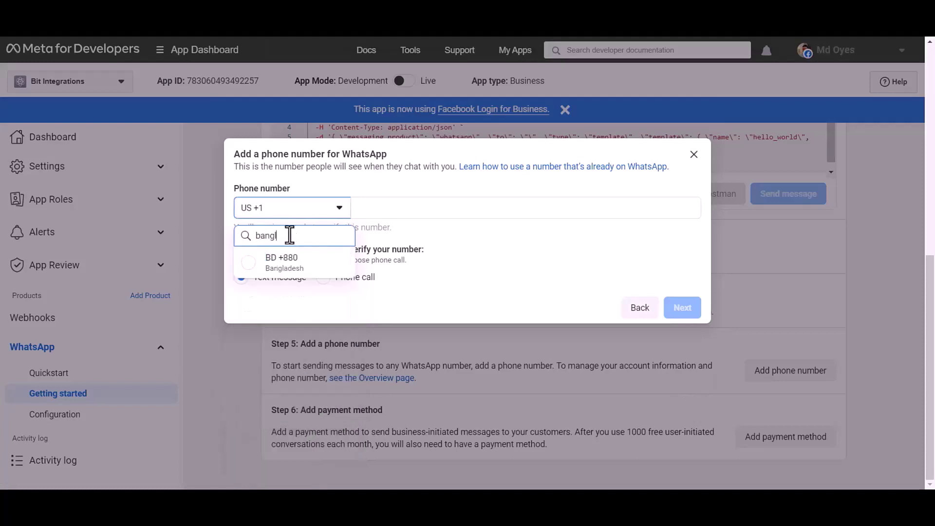
left_click(284, 263)
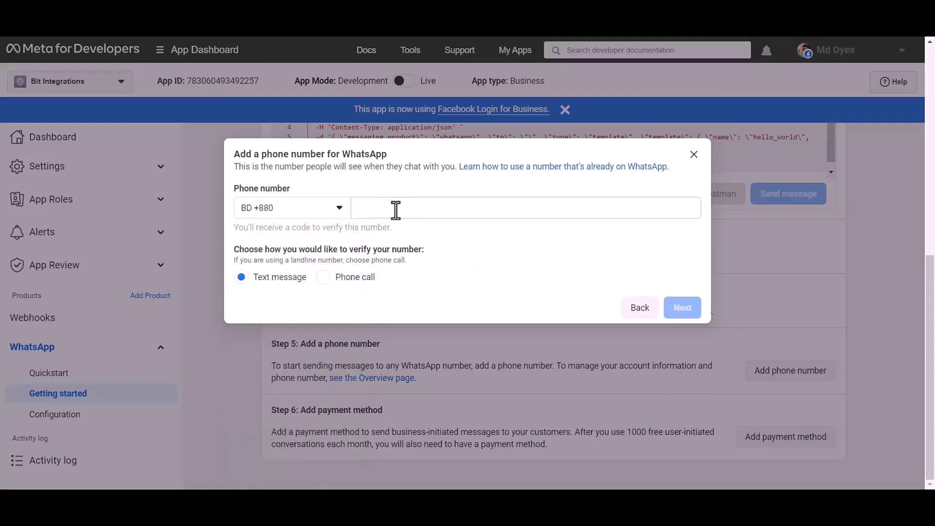
left_click(395, 209)
key("ctrl+v")
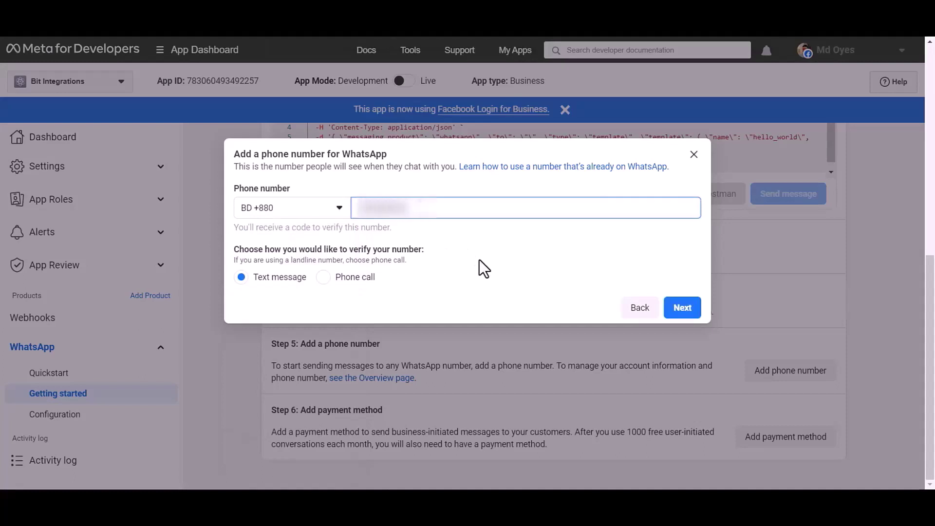
left_click(683, 312)
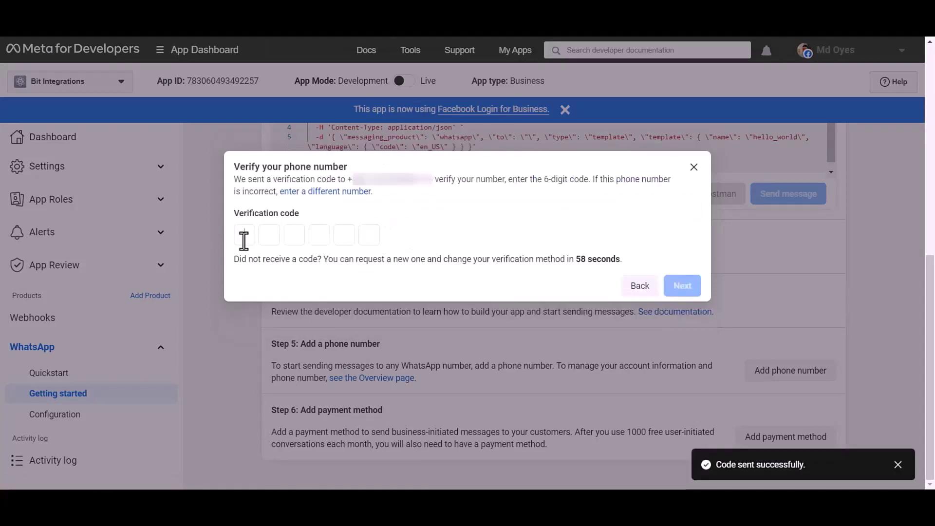
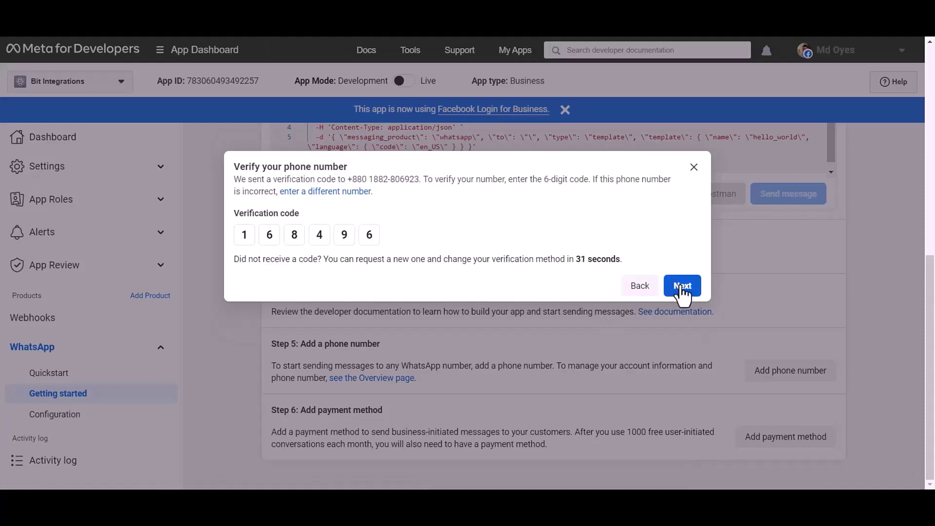
Step: Enter the six-digit verification code from the text message and submit it
left_click(685, 288)
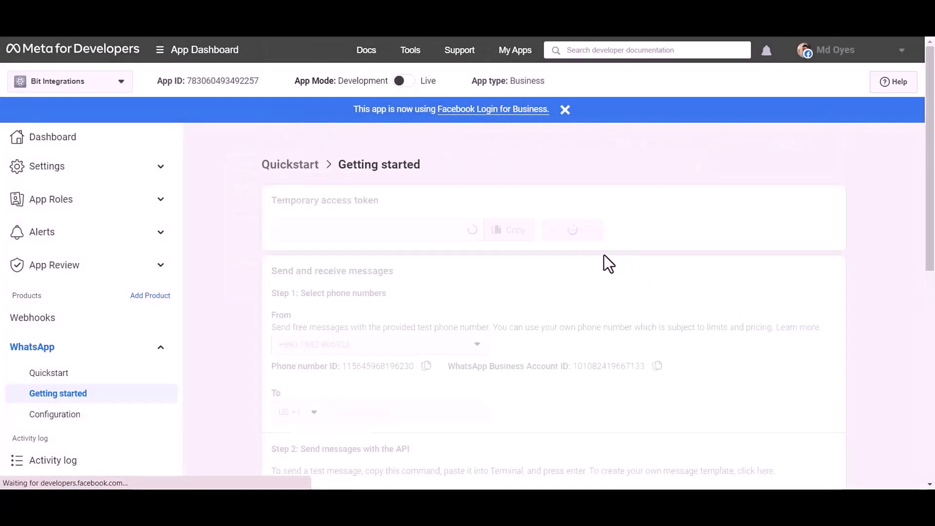
scroll(654, 241, "down", 4)
scroll(653, 241, "down", 6)
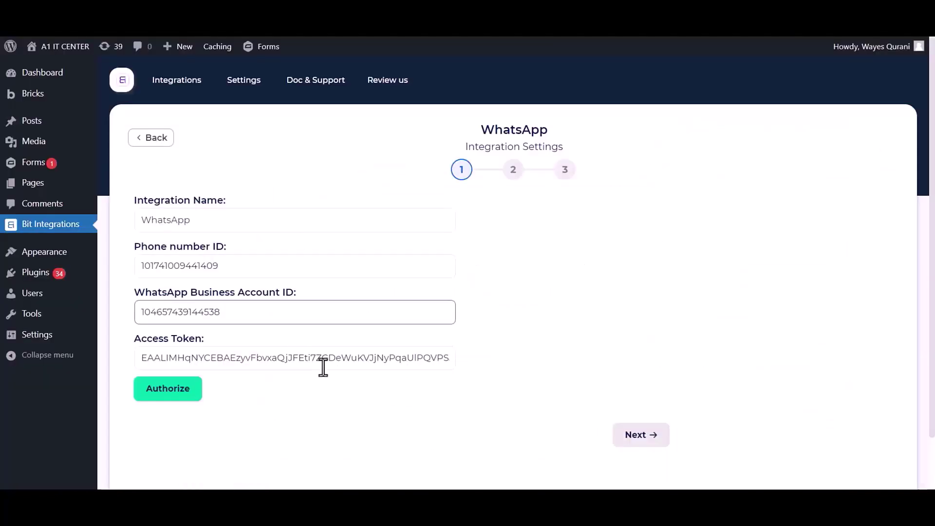
Step: Authorize the WhatsApp connection and continue to the message settings step
left_click(173, 396)
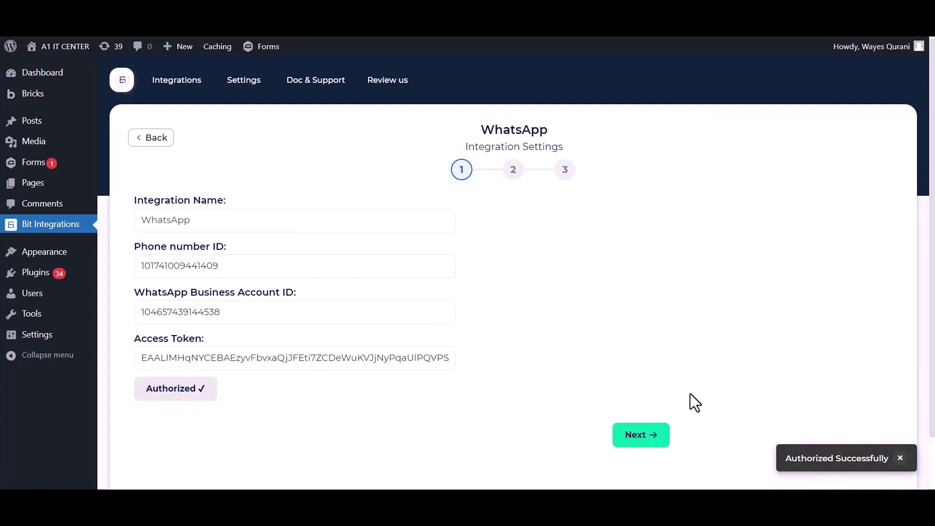
scroll(686, 384, "down", 1)
left_click(638, 376)
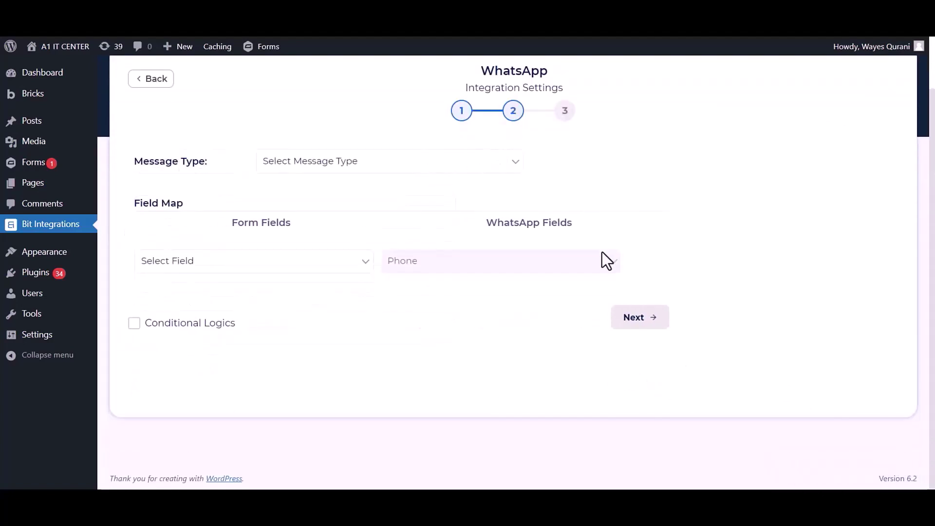
Step: Set the message type to Template and map the form's Phone field to WhatsApp Phone
scroll(604, 250, "up", 1)
left_click(359, 237)
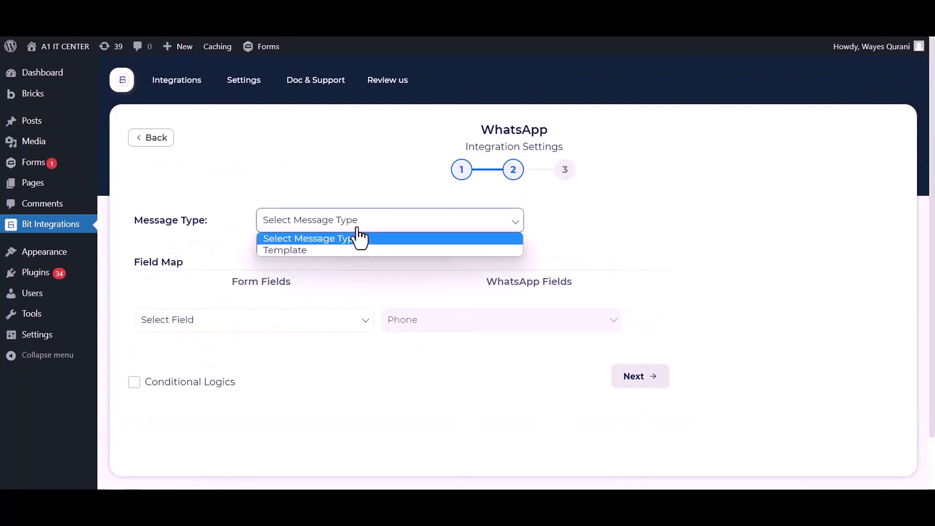
left_click(300, 251)
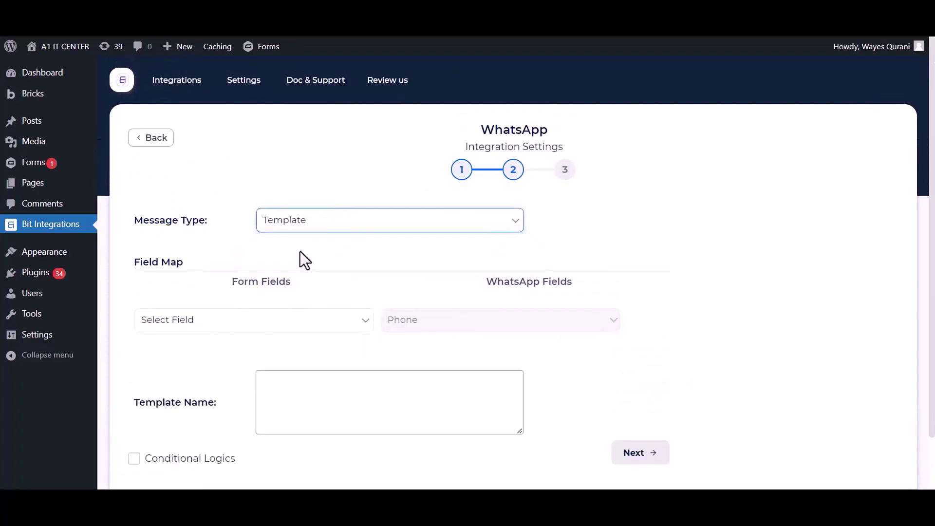
left_click(277, 331)
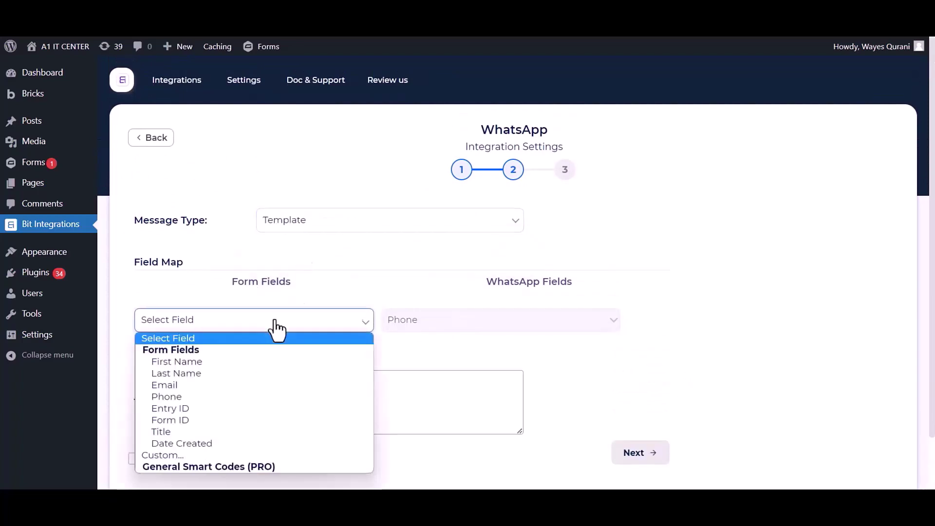
left_click(178, 396)
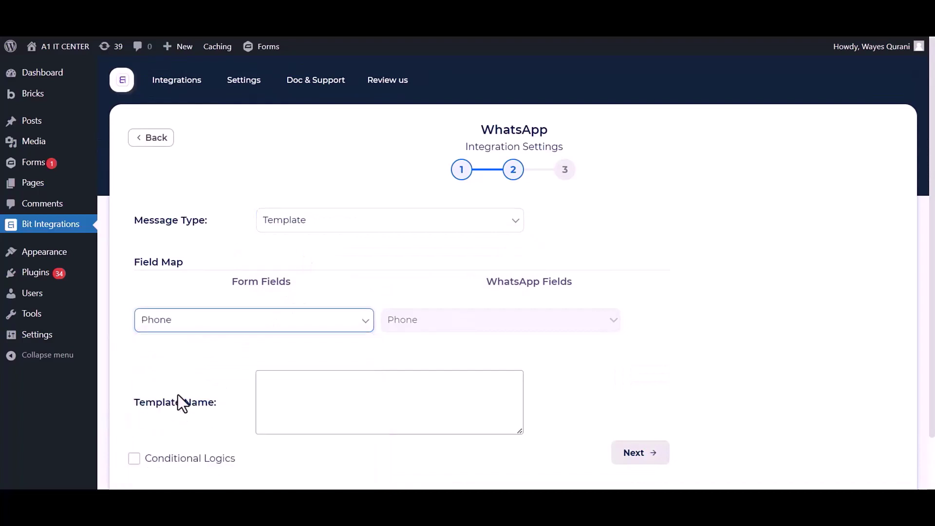
Step: Open the hello_world template in WhatsApp Manager's Message templates and select its name
left_click(302, 394)
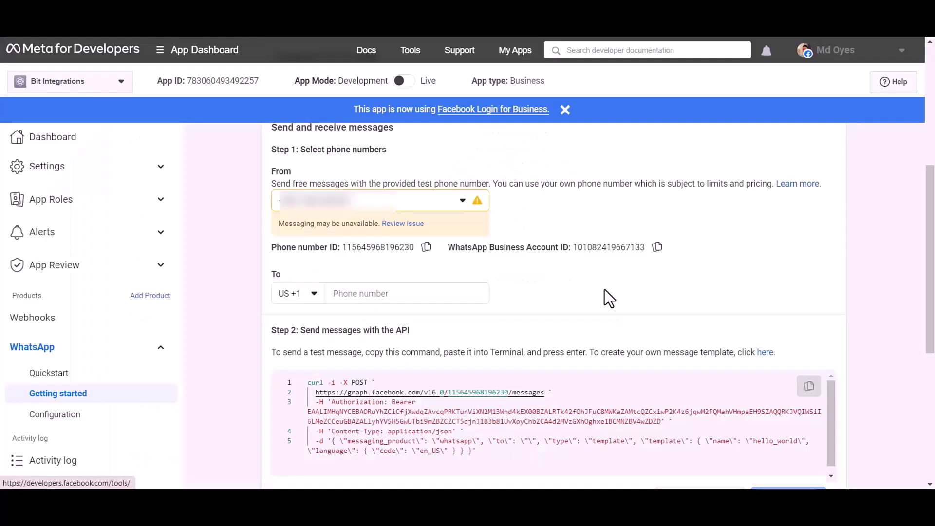
left_click(766, 354)
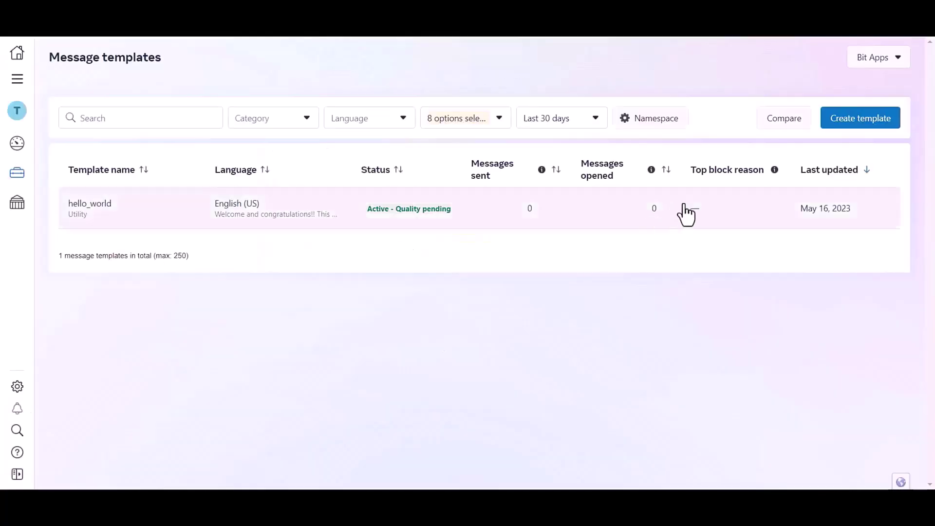
left_click(168, 207)
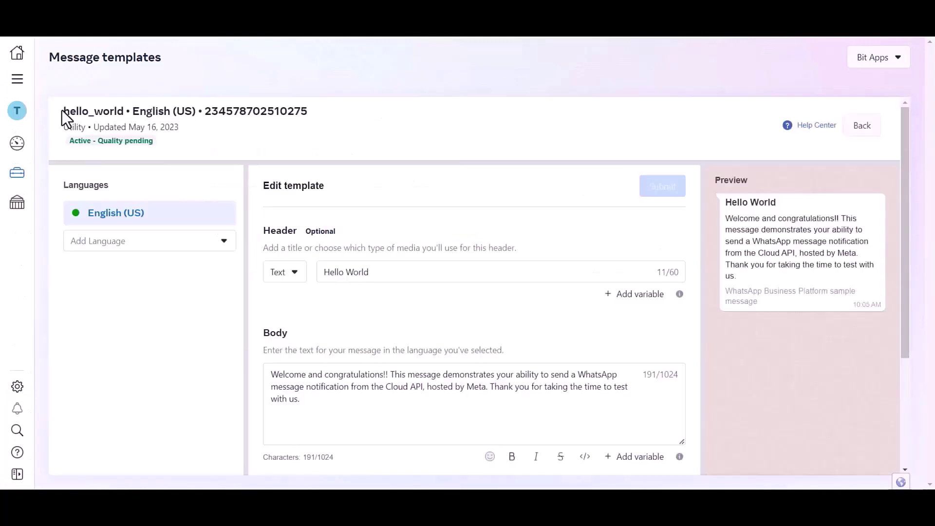
left_click_drag(64, 111, 125, 111)
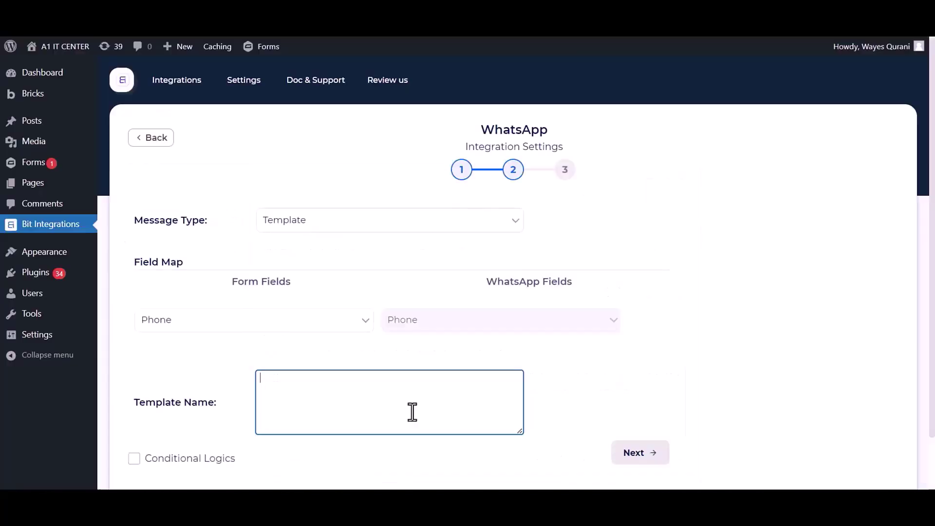
Step: Paste hello_world as the Template Name, advance to the final step, and Finish & Save
type("hello_world")
left_click(560, 377)
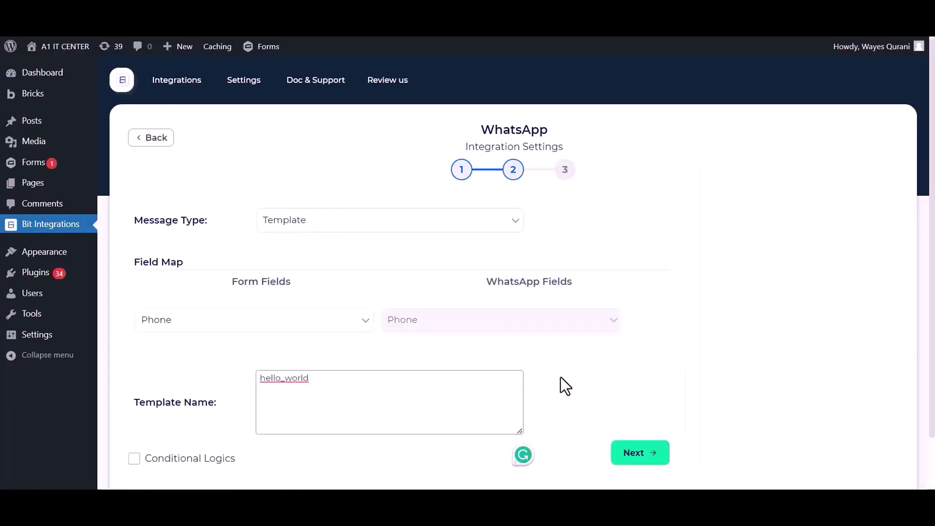
left_click(653, 458)
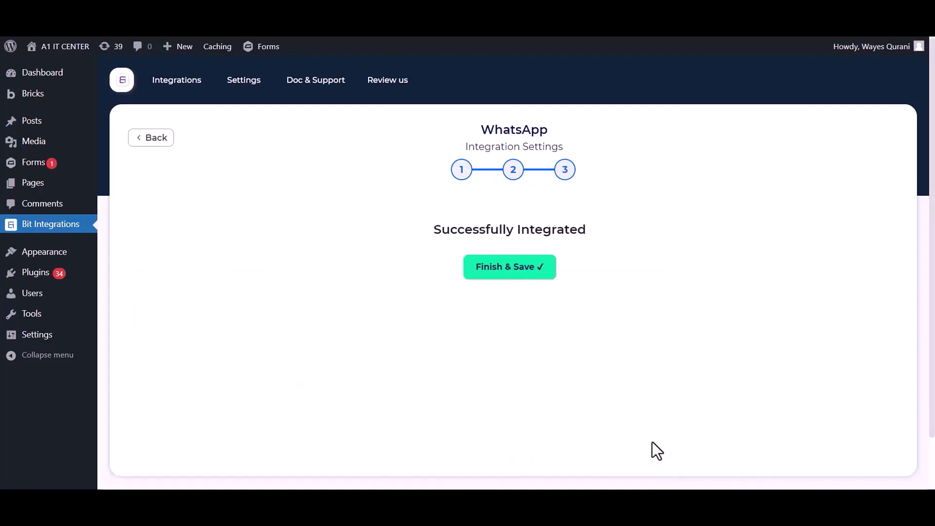
left_click(511, 272)
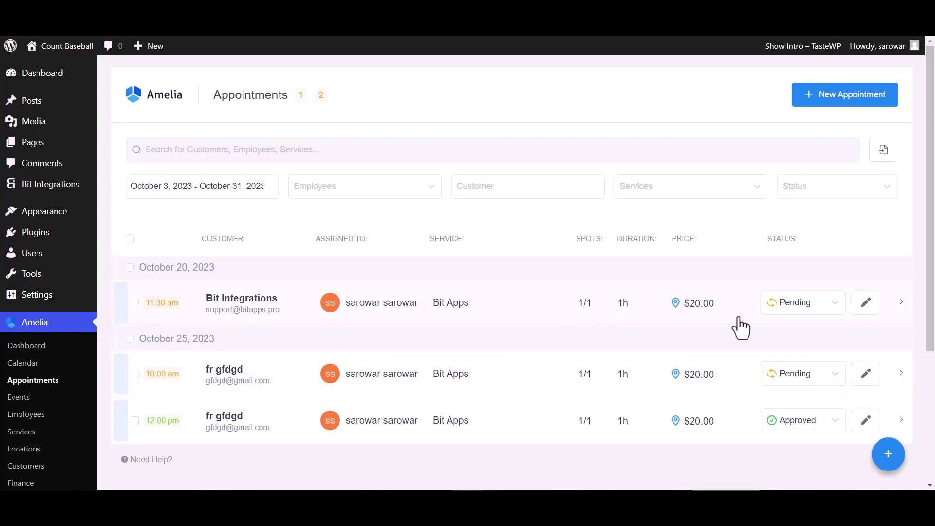
Step: Set the October 20 appointment's status from Pending to Approved
left_click(783, 304)
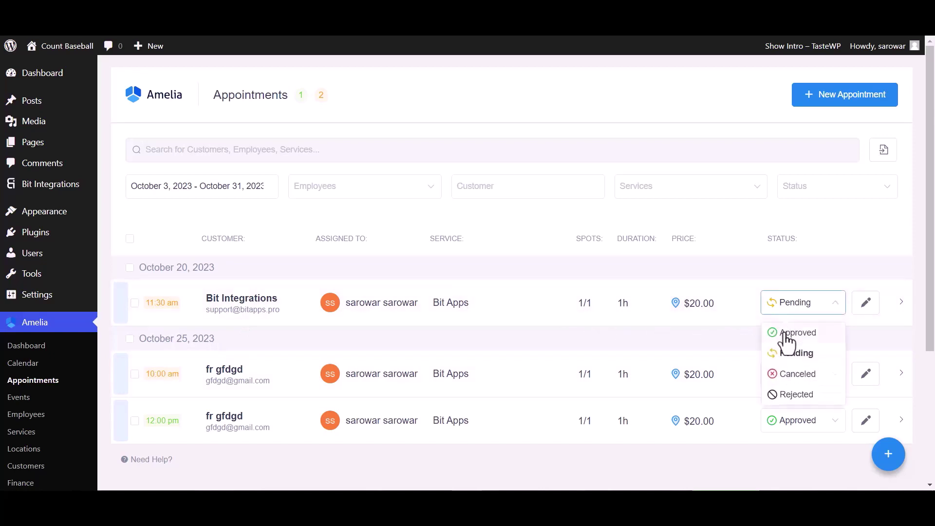
left_click(783, 333)
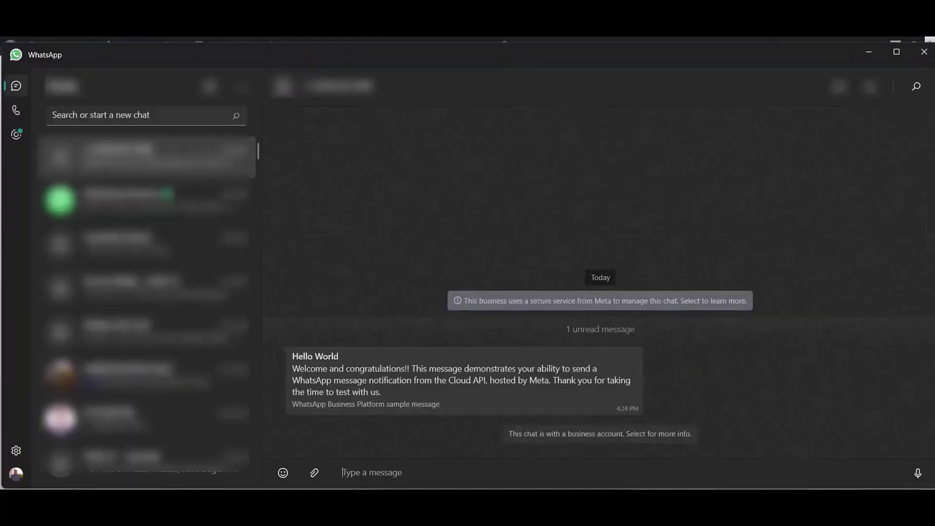
Step: Select the received Hello World message text in the WhatsApp chat
left_click_drag(291, 356, 443, 392)
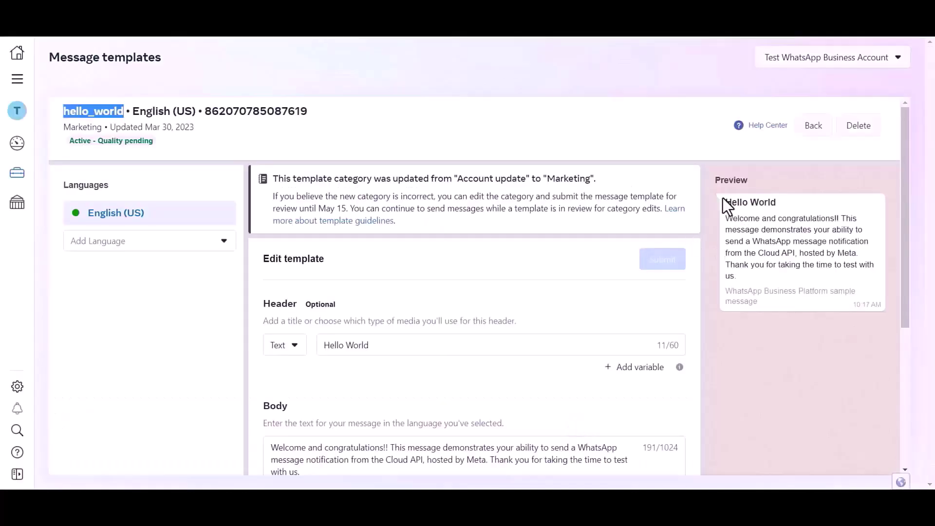
left_click(793, 285)
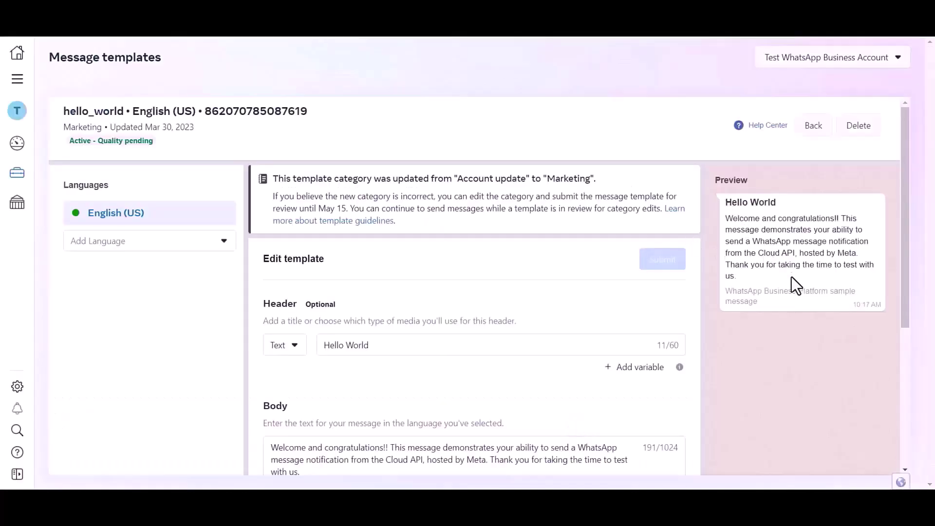